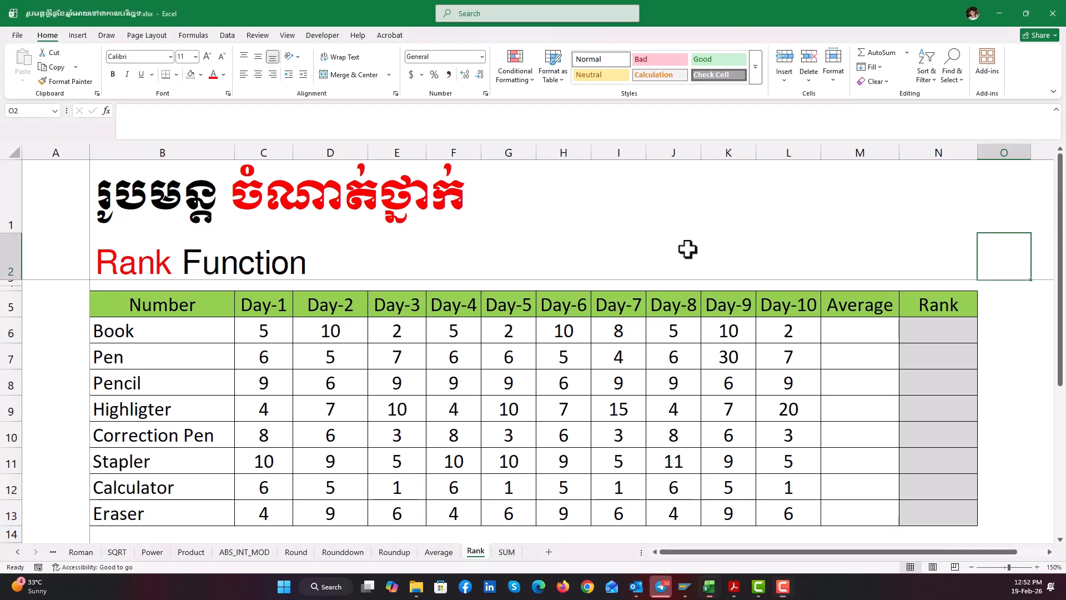
Step: Examine the item names, the Book row's daily values, and the empty Average column in the table
{"action": "left_click", "coordinate": [848, 333]}
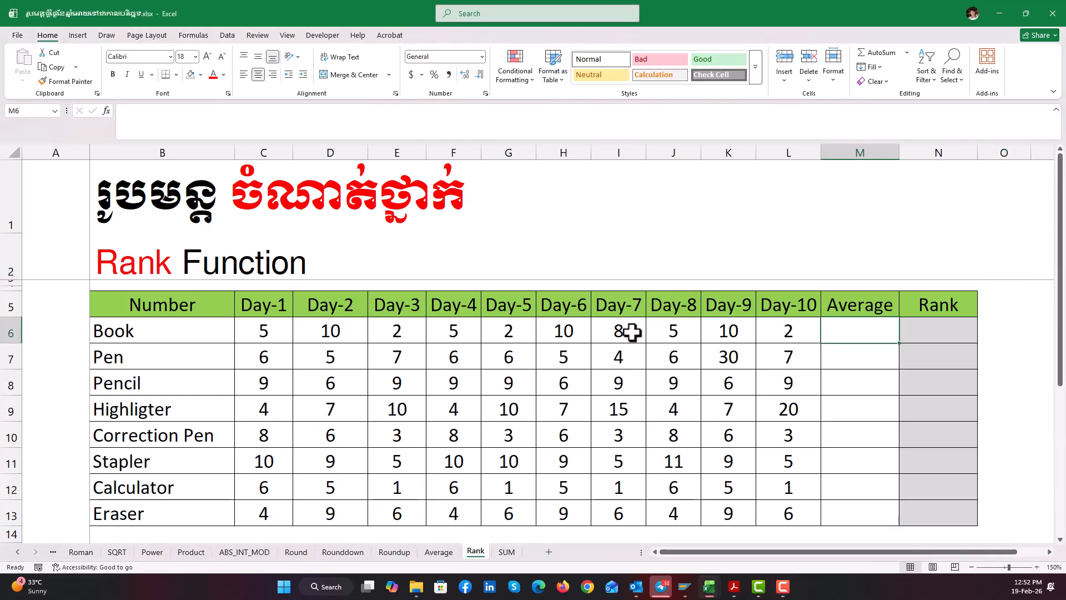
{"action": "left_click", "coordinate": [146, 333]}
{"action": "left_click", "coordinate": [152, 364]}
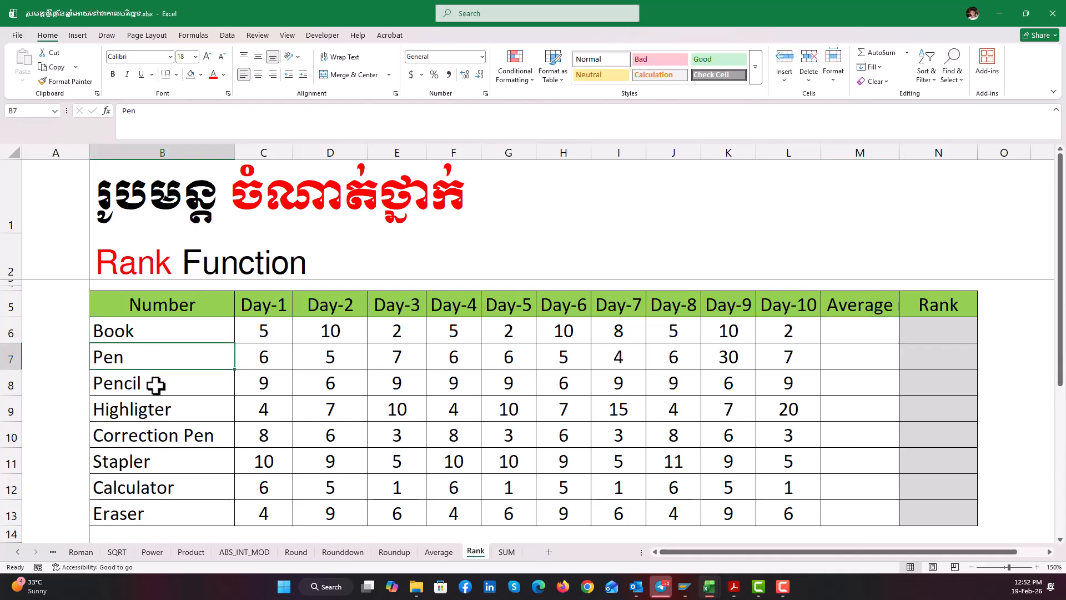
{"action": "left_click", "coordinate": [156, 385]}
{"action": "left_click", "coordinate": [153, 409]}
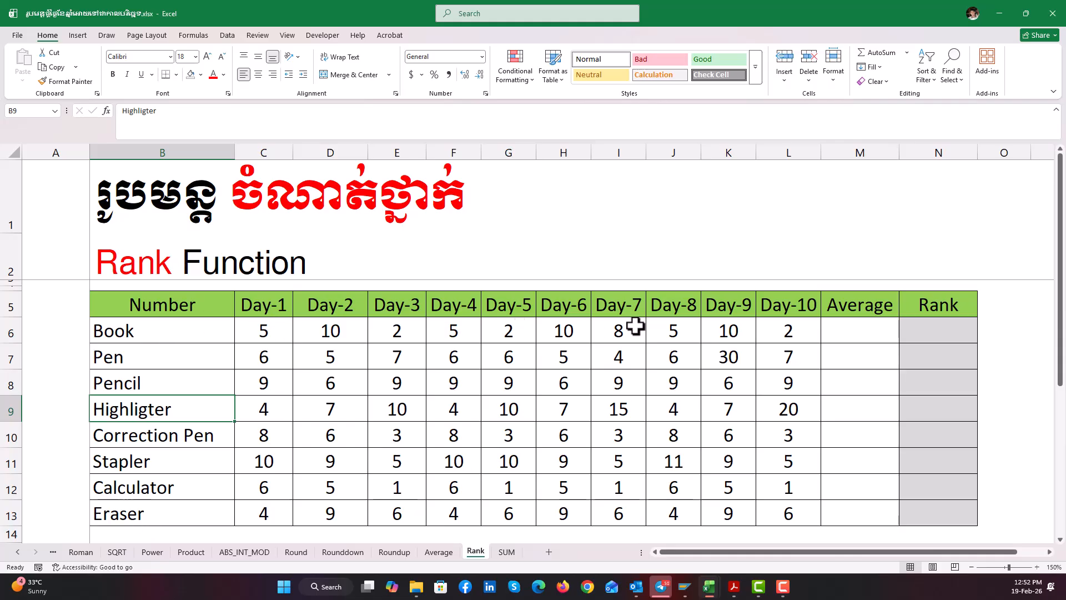
{"action": "left_click", "coordinate": [785, 327]}
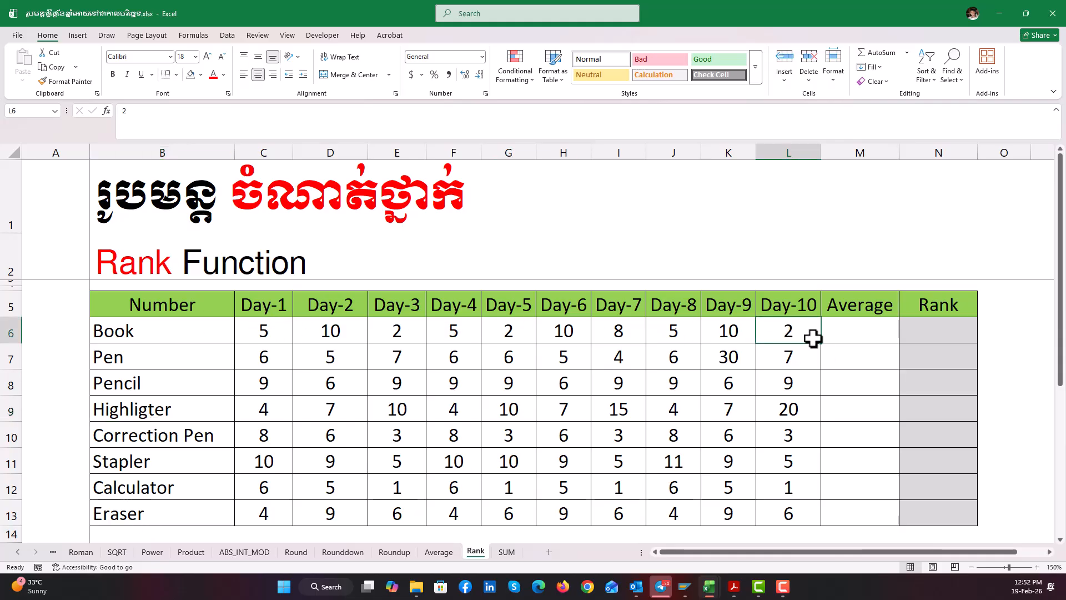
{"action": "left_click", "coordinate": [279, 333]}
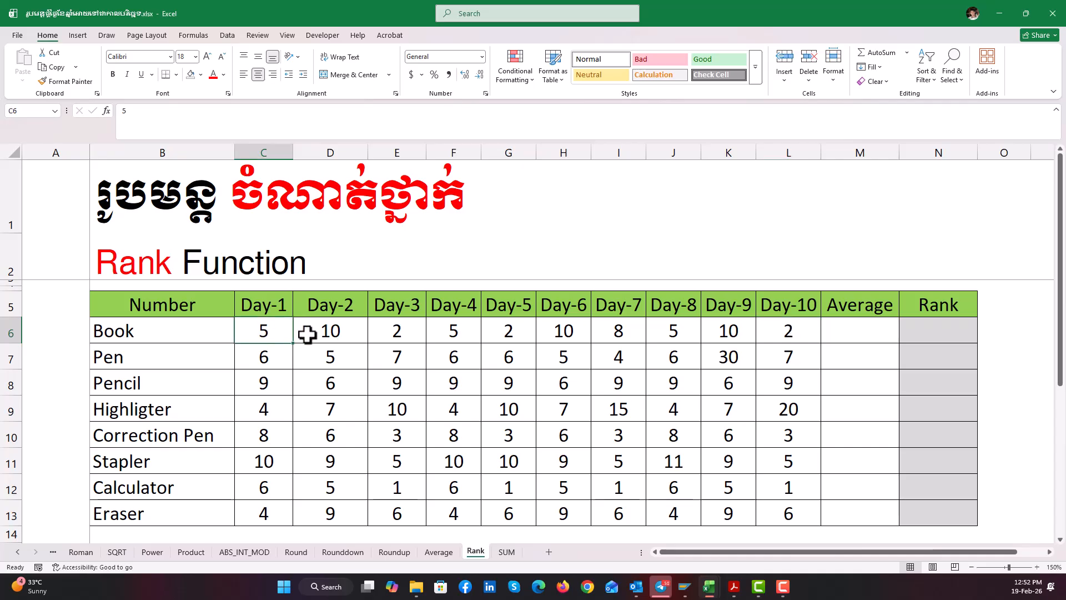
{"action": "left_click", "coordinate": [336, 333]}
{"action": "left_click", "coordinate": [397, 333]}
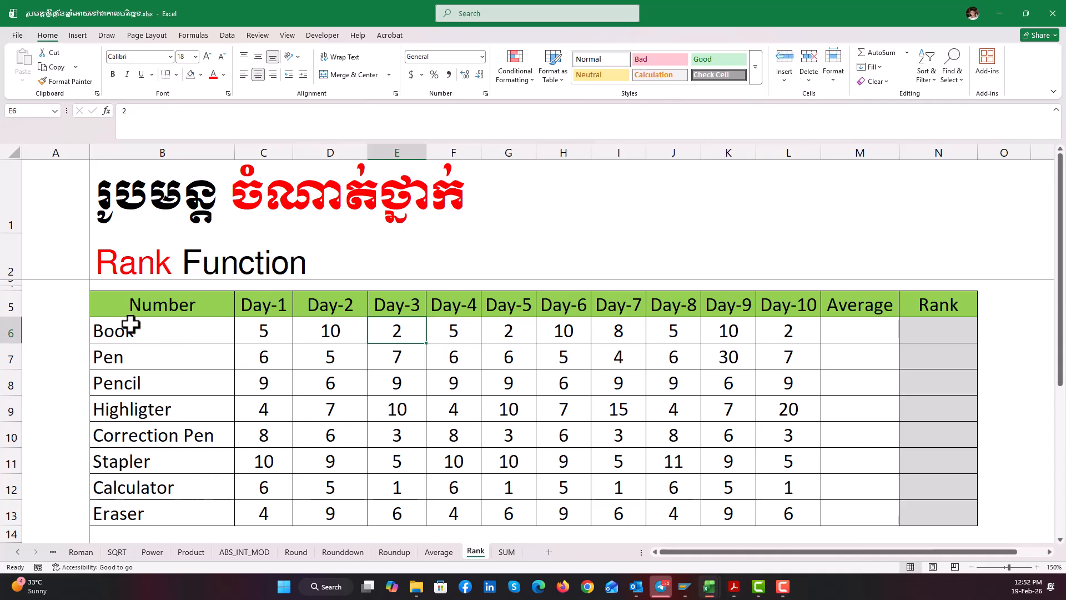
{"action": "left_click", "coordinate": [155, 335]}
{"action": "left_click", "coordinate": [267, 336]}
{"action": "left_click", "coordinate": [188, 331]}
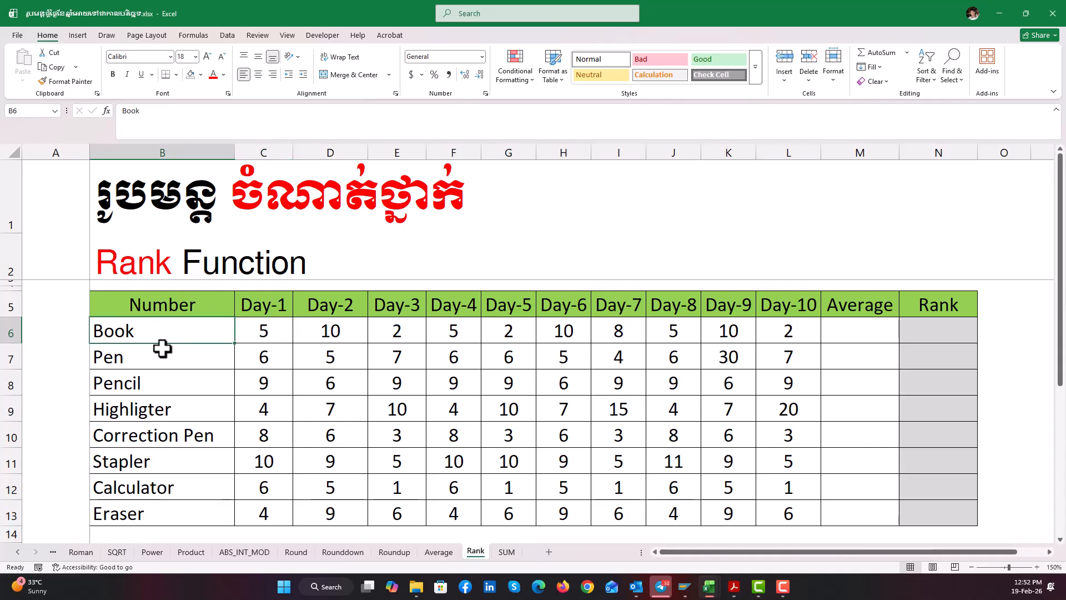
{"action": "left_click", "coordinate": [267, 333]}
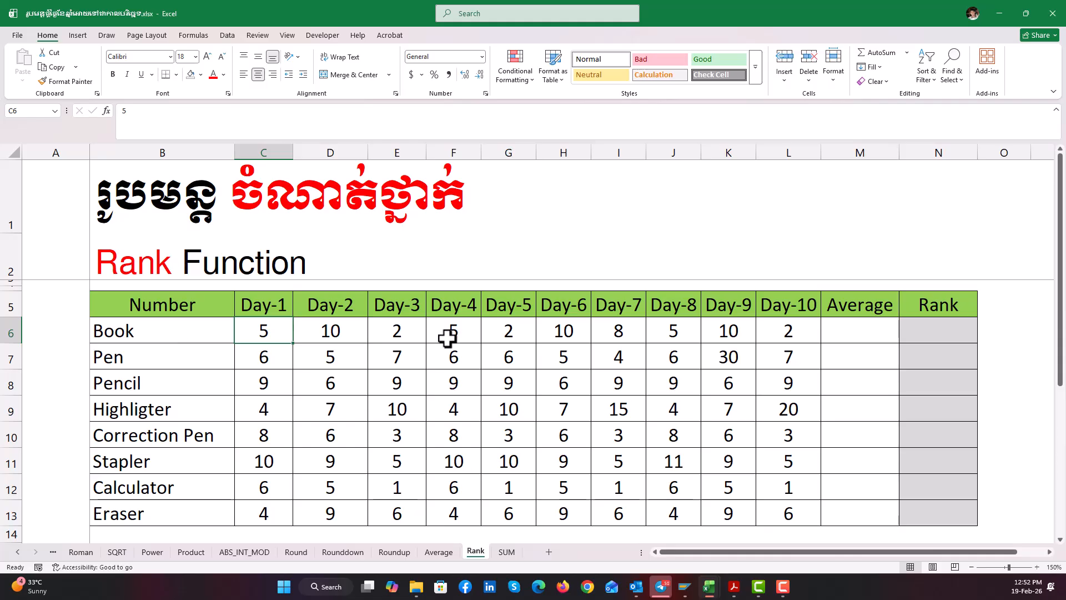
{"action": "left_click", "coordinate": [618, 333]}
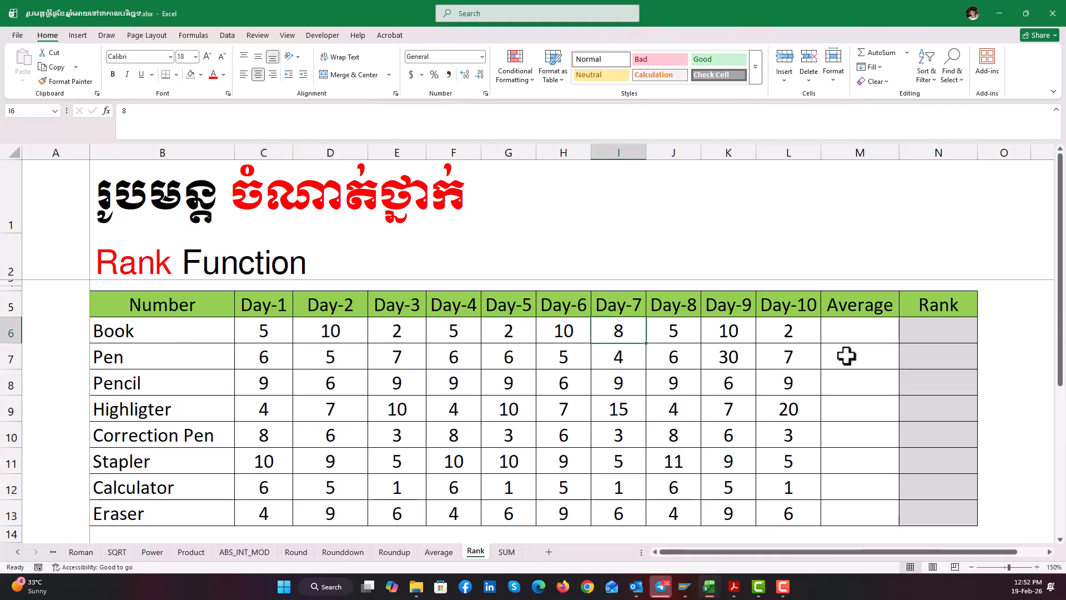
{"action": "left_click", "coordinate": [839, 327]}
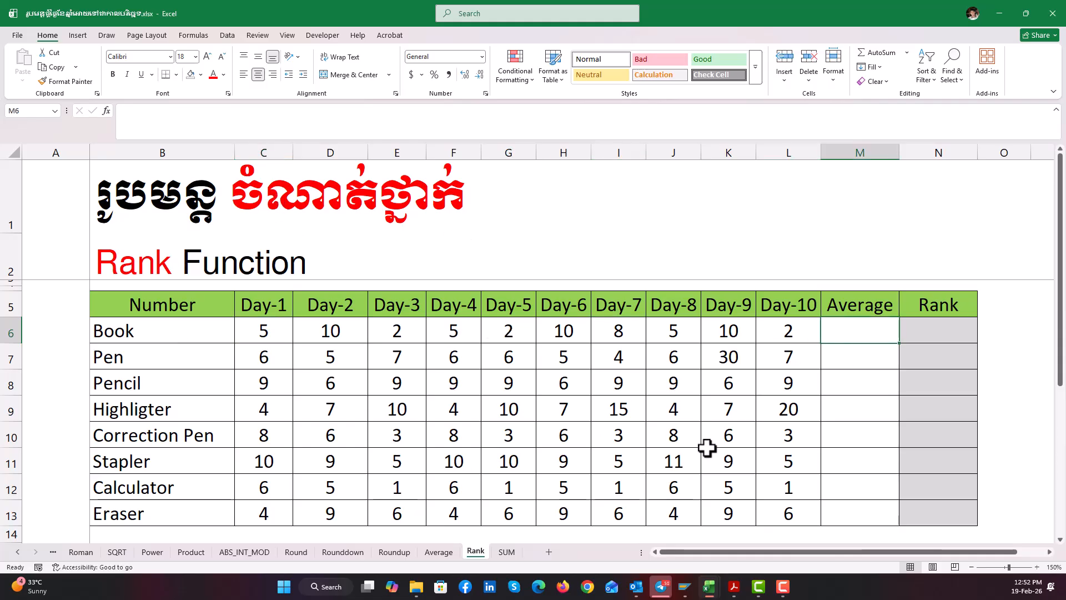
{"action": "left_click", "coordinate": [746, 420]}
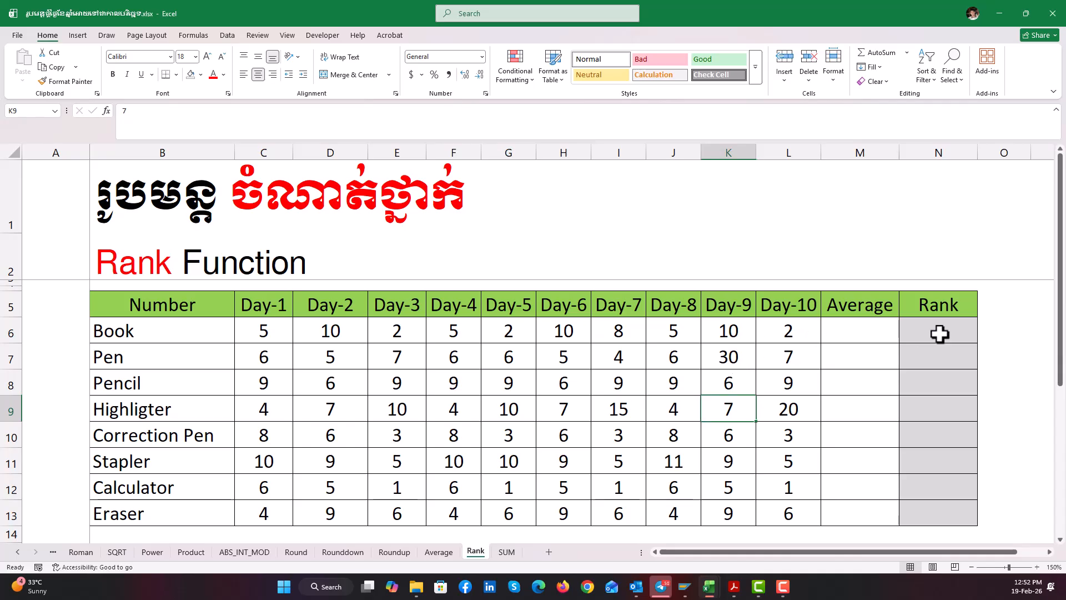
{"action": "left_click", "coordinate": [868, 339]}
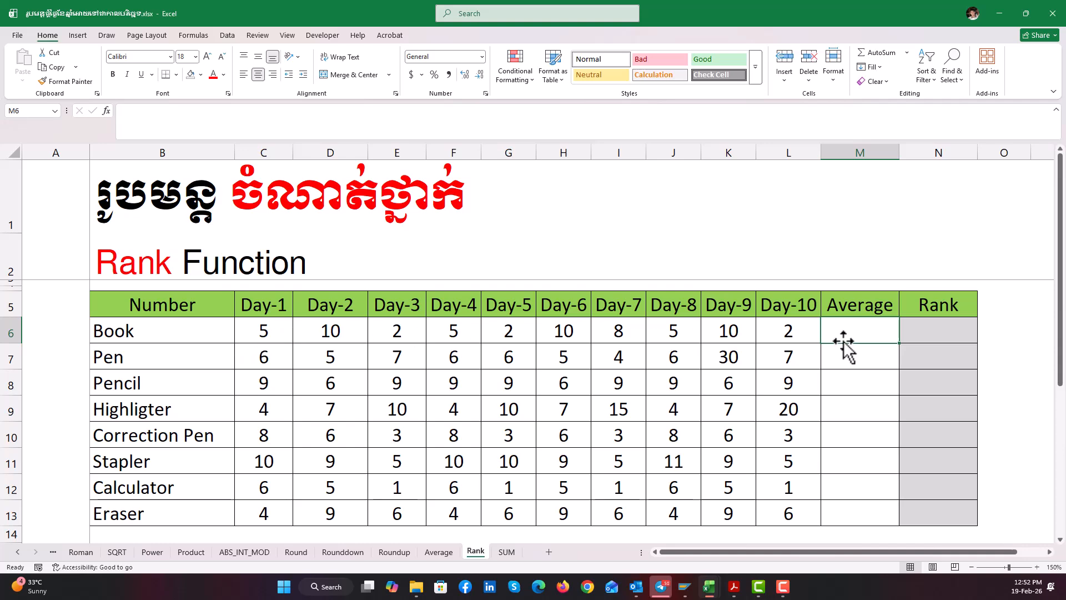
{"action": "left_click", "coordinate": [340, 413]}
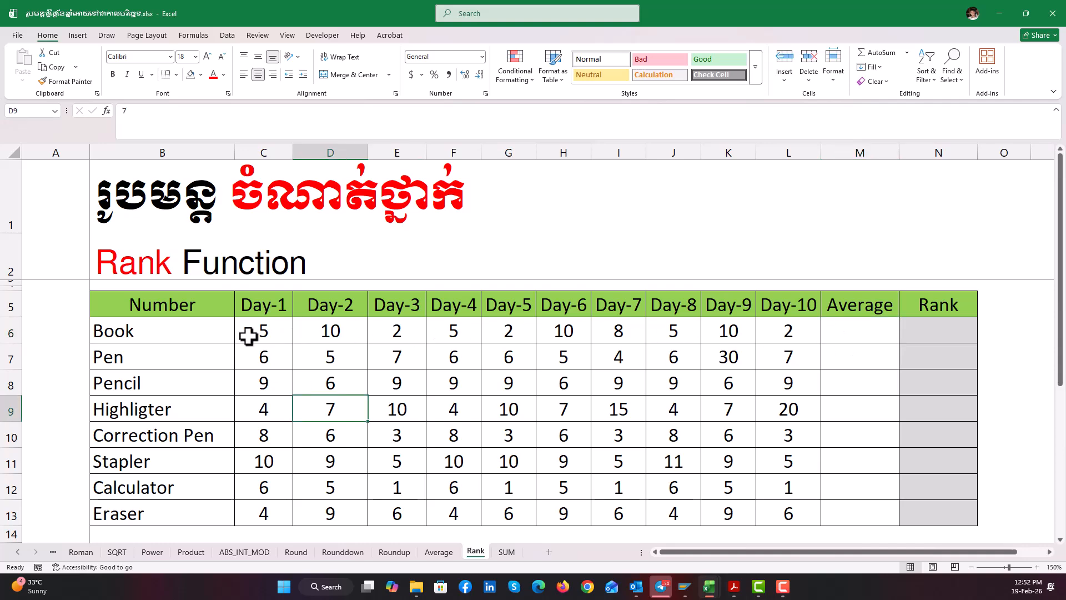
Step: Calculate the Book row's average in M6 with =AVERAGE(C6:L6), covering Day-1 to Day-10
{"action": "left_click", "coordinate": [834, 335]}
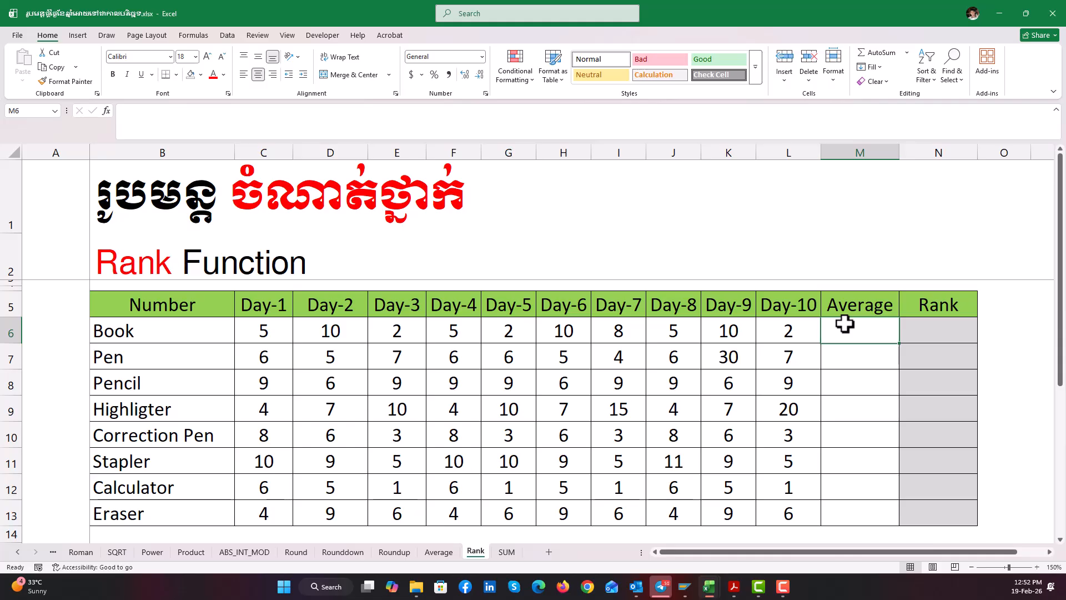
{"action": "type", "text": "="}
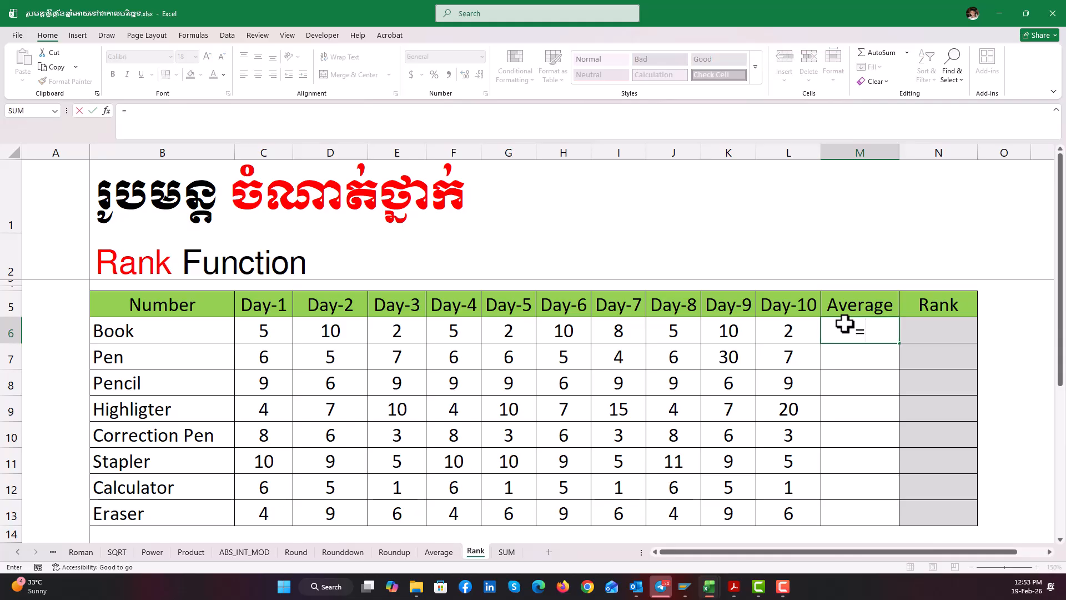
{"action": "type", "text": "agera"}
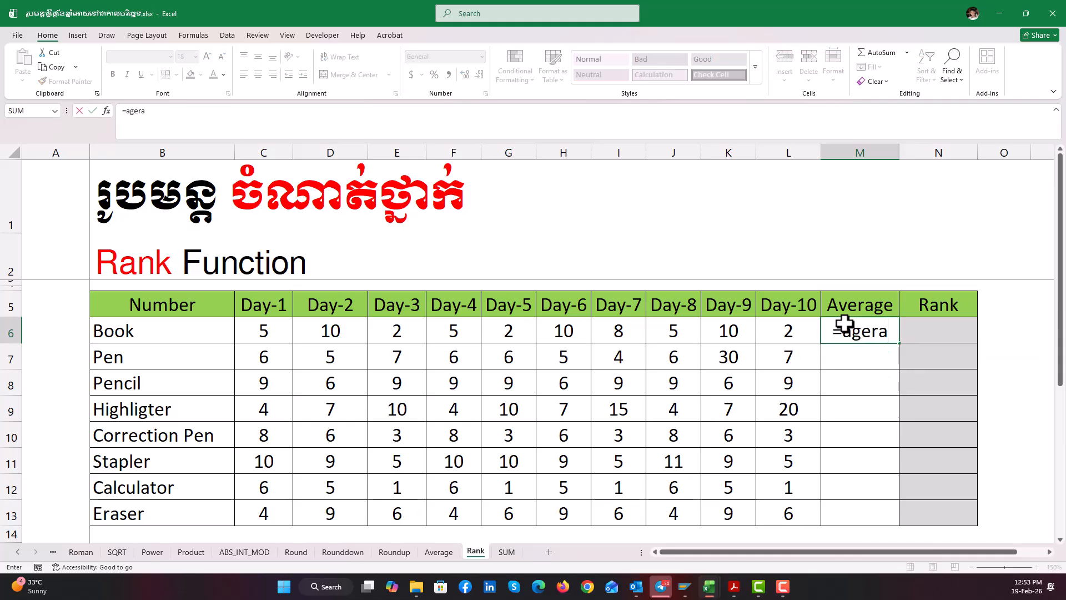
{"action": "key", "text": "BackSpace"}
{"action": "key", "text": "BackSpace"}
{"action": "key", "text": "BackSpace"}
{"action": "key", "text": "BackSpace"}
{"action": "type", "text": "verag"}
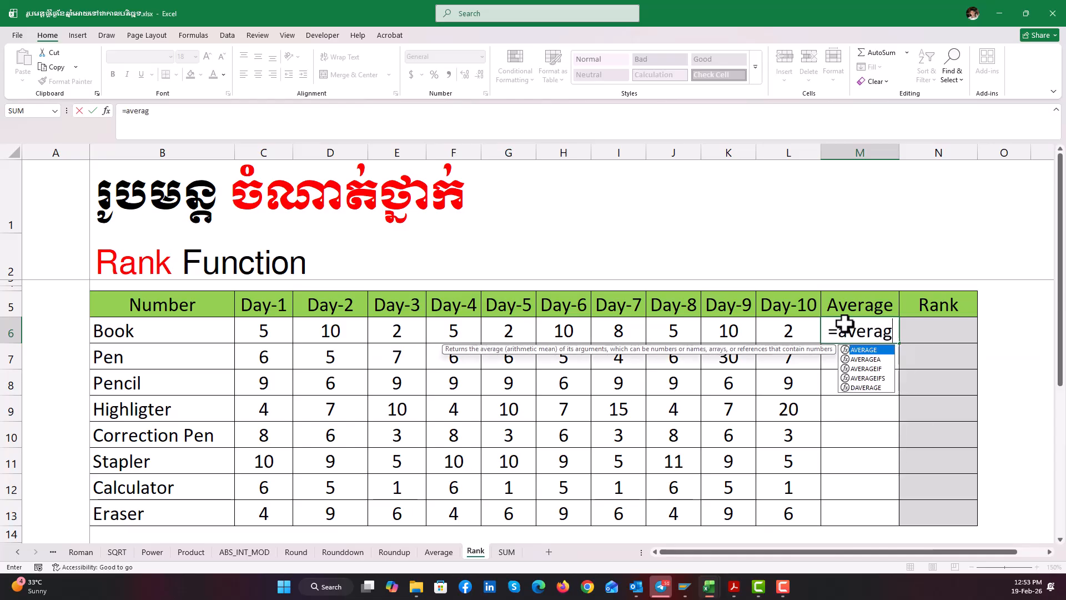
{"action": "type", "text": "e("}
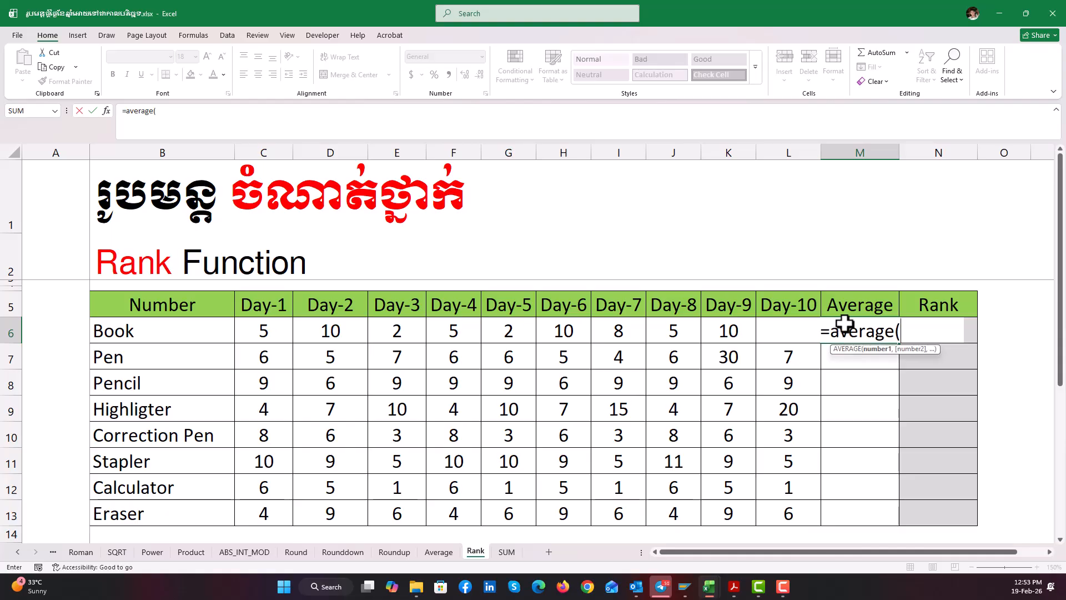
{"action": "left_click_drag", "start_coordinate": [255, 331], "coordinate": [771, 331]}
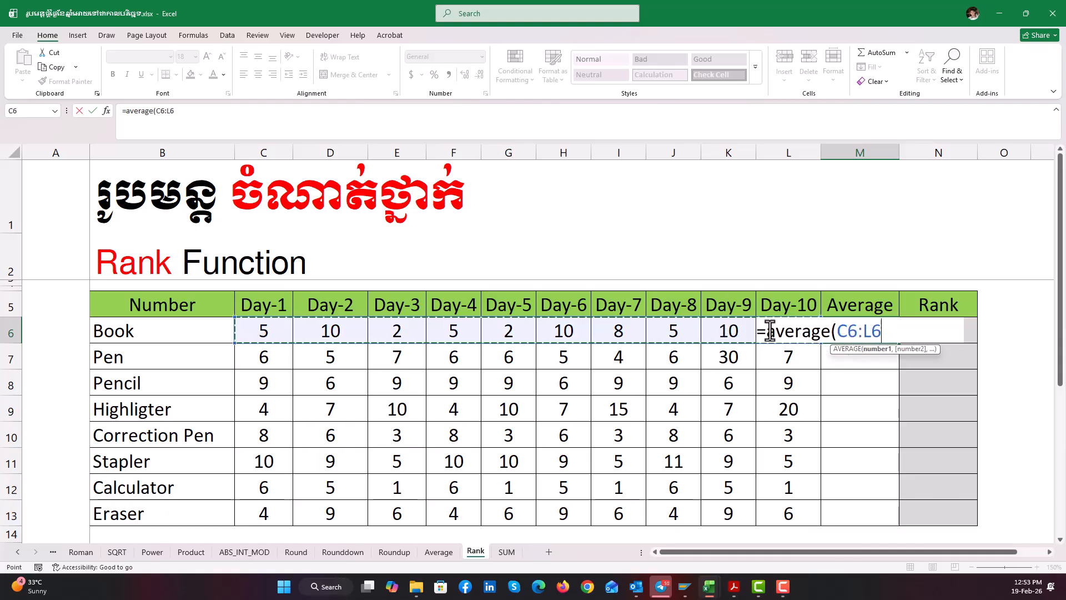
{"action": "key", "text": "ctrl+Return"}
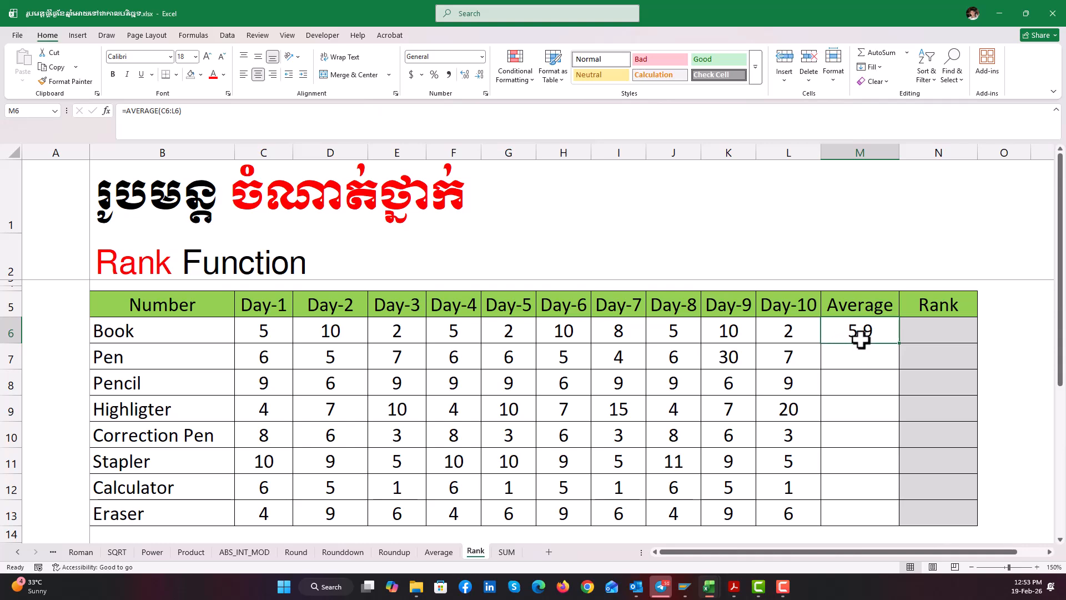
Step: Fill the average formula from M6 down to M13 for the remaining items and check several of the copied cells
{"action": "left_click_drag", "start_coordinate": [899, 343], "coordinate": [883, 517]}
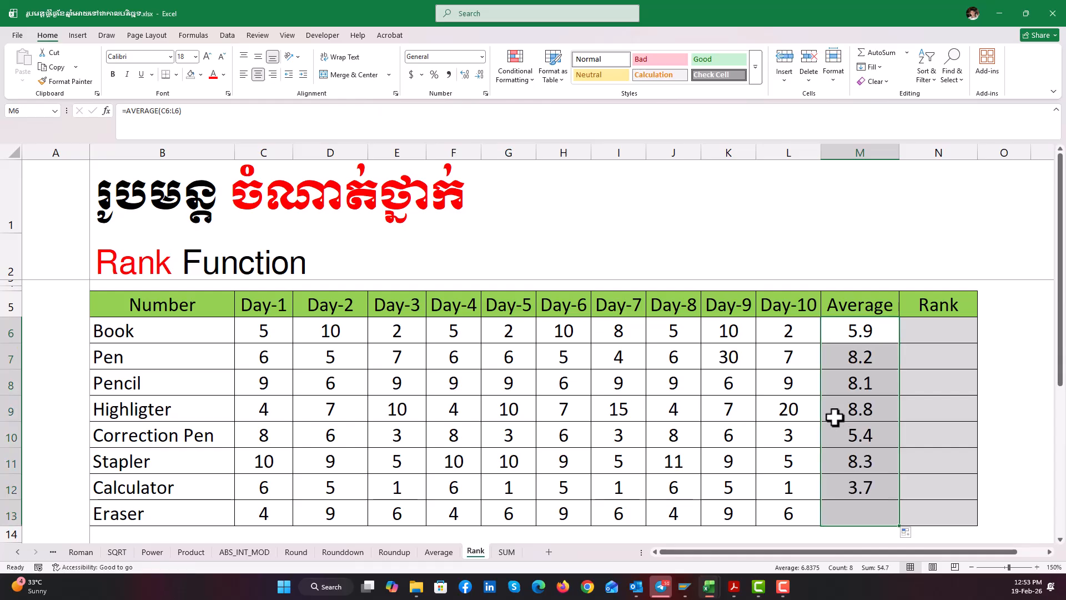
{"action": "left_click", "coordinate": [858, 335]}
{"action": "left_click", "coordinate": [841, 358]}
{"action": "left_click", "coordinate": [850, 436]}
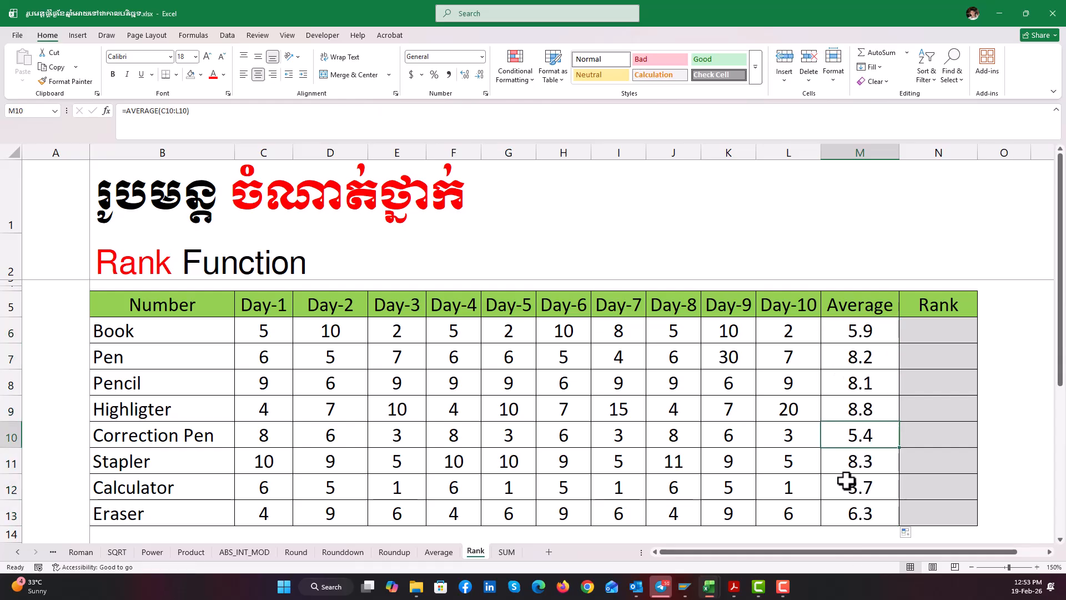
Step: Begin a RANK formula in N6 for the Book row, with M6 as the number and M6:M13 as the reference range
{"action": "left_click", "coordinate": [925, 334]}
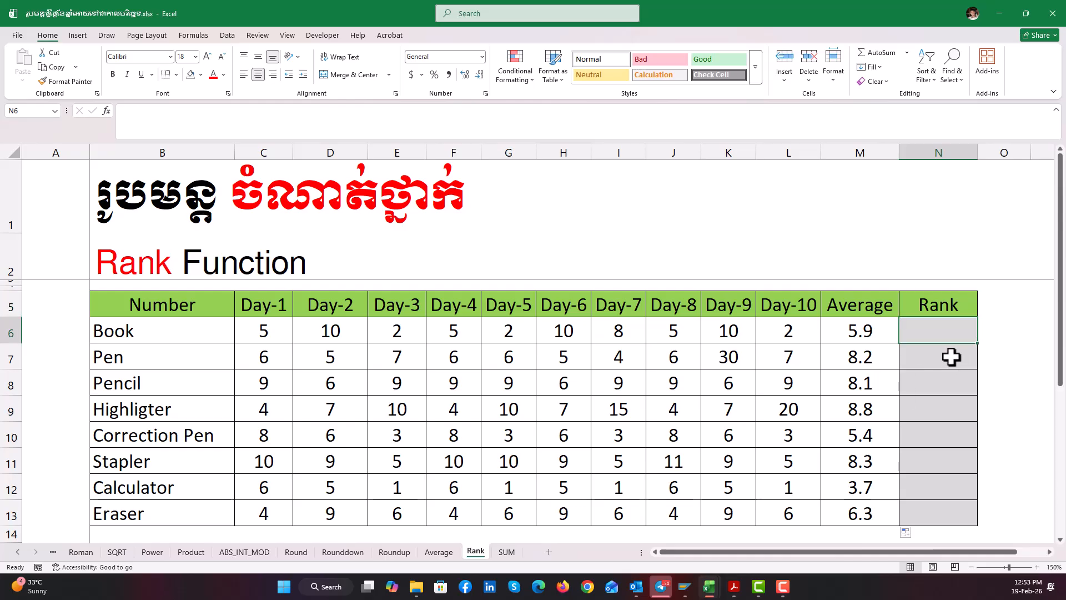
{"action": "left_click", "coordinate": [869, 412]}
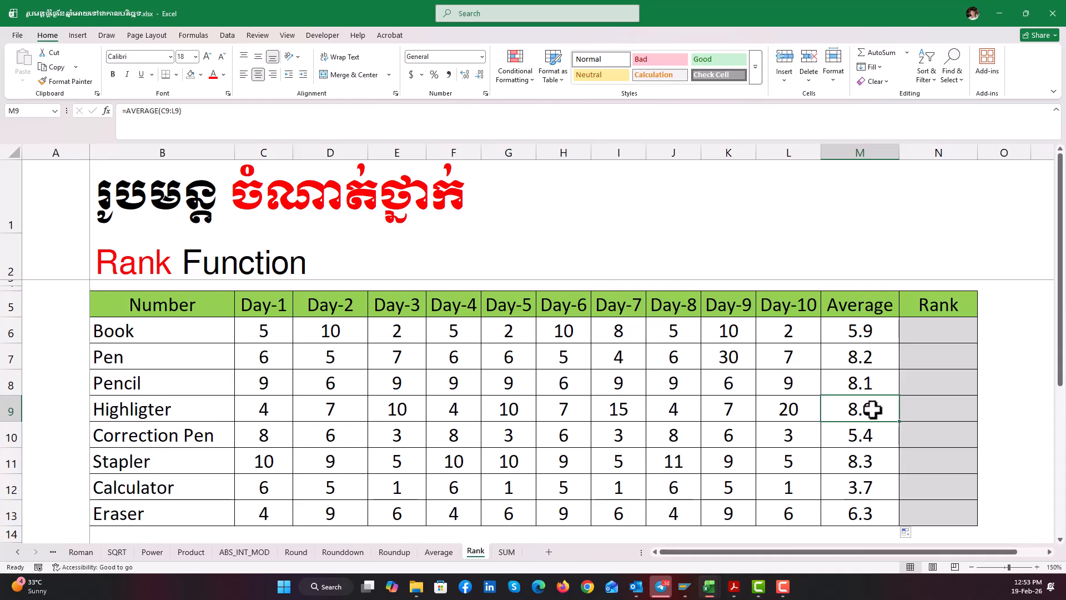
{"action": "left_click", "coordinate": [923, 330]}
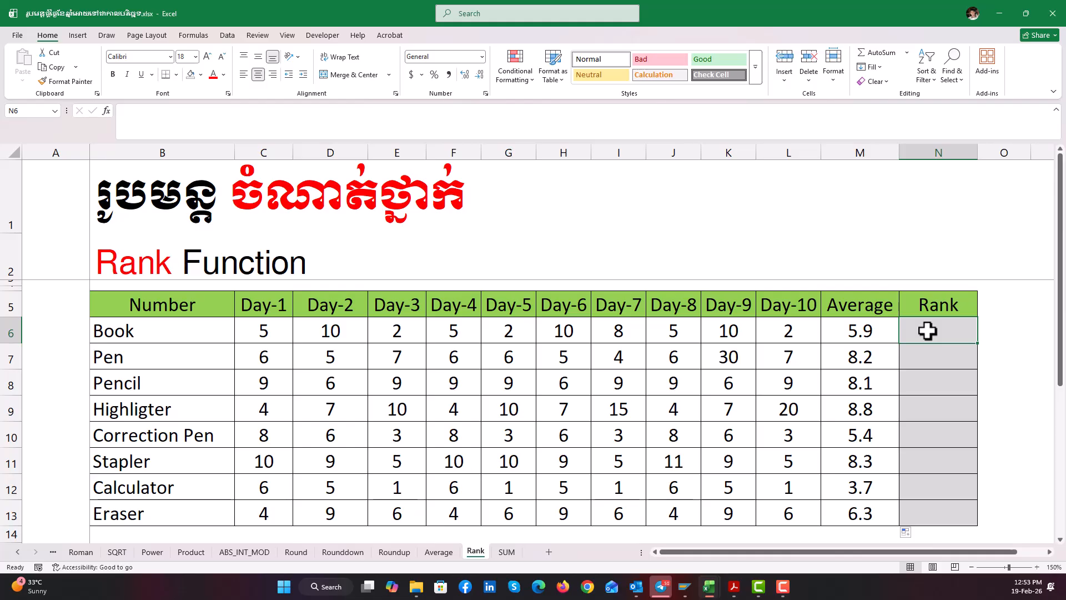
{"action": "type", "text": "="}
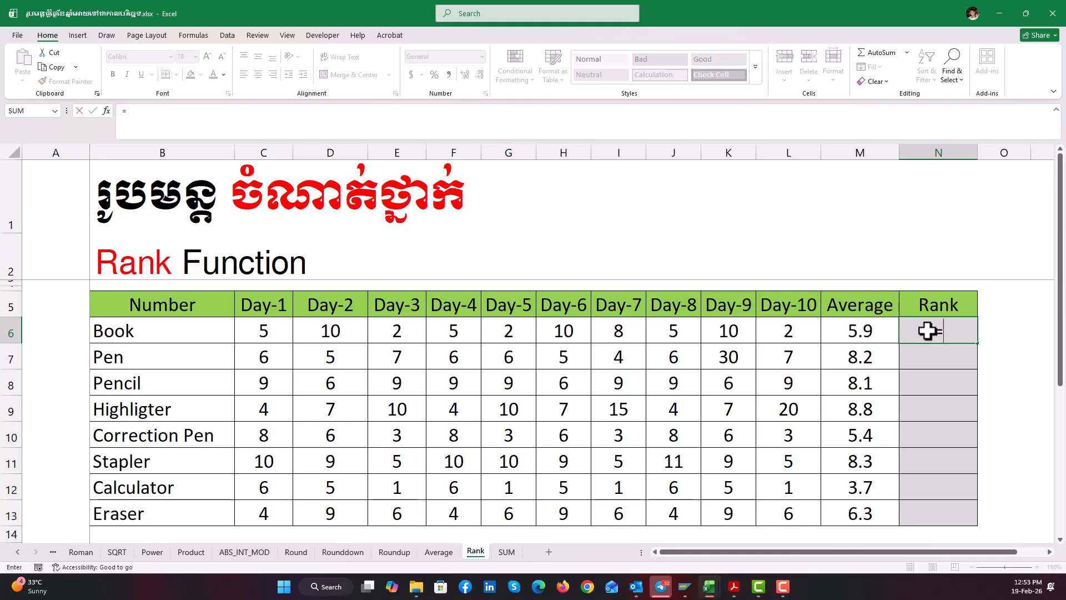
{"action": "type", "text": "ra"}
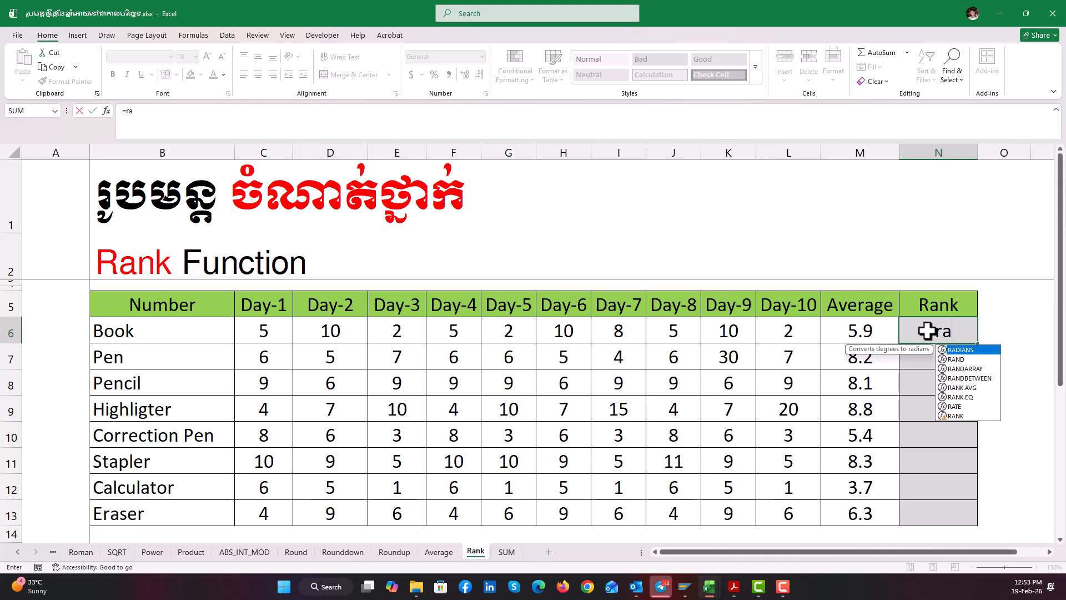
{"action": "type", "text": "nk("}
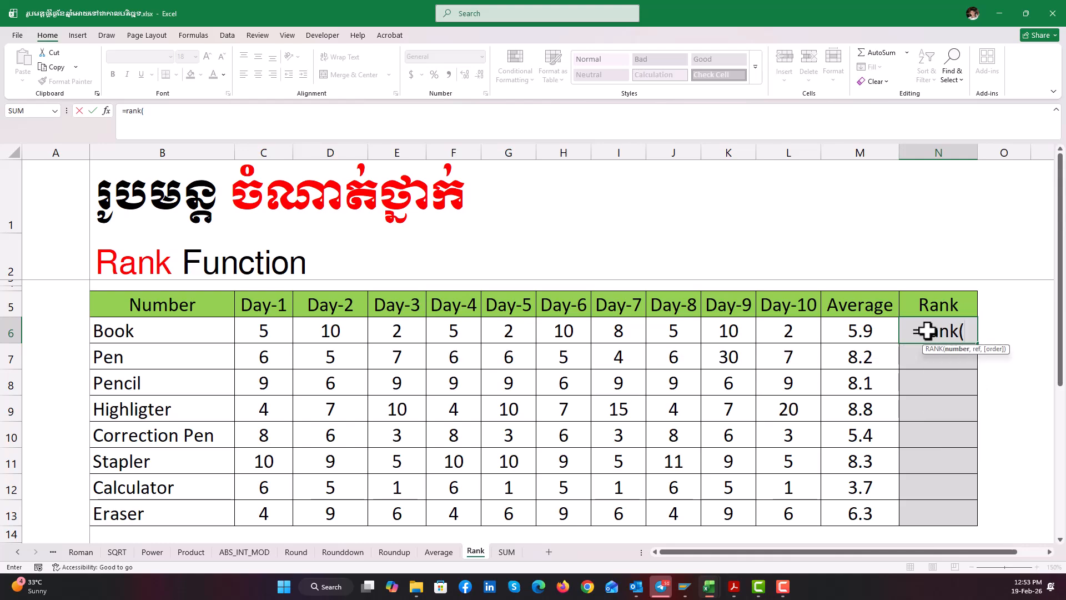
{"action": "left_click", "coordinate": [850, 331]}
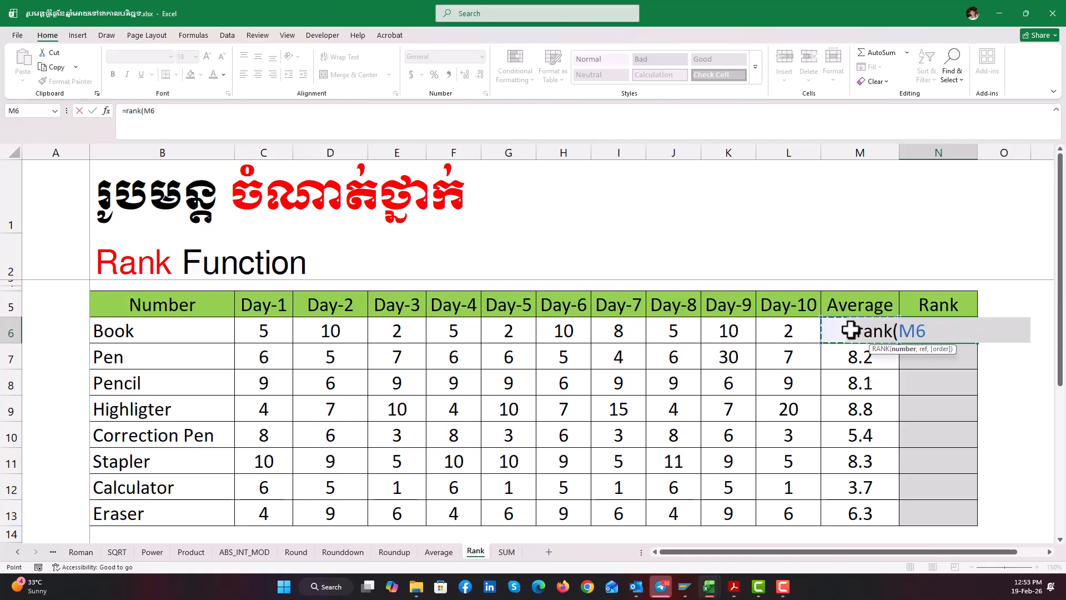
{"action": "type", "text": ","}
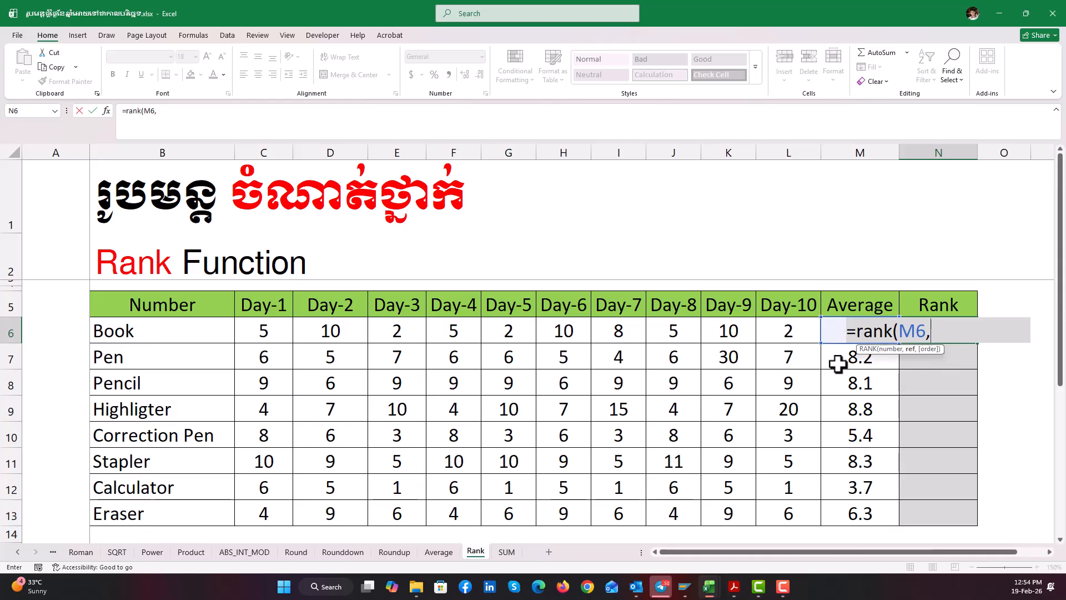
{"action": "left_click_drag", "start_coordinate": [832, 329], "coordinate": [825, 443]}
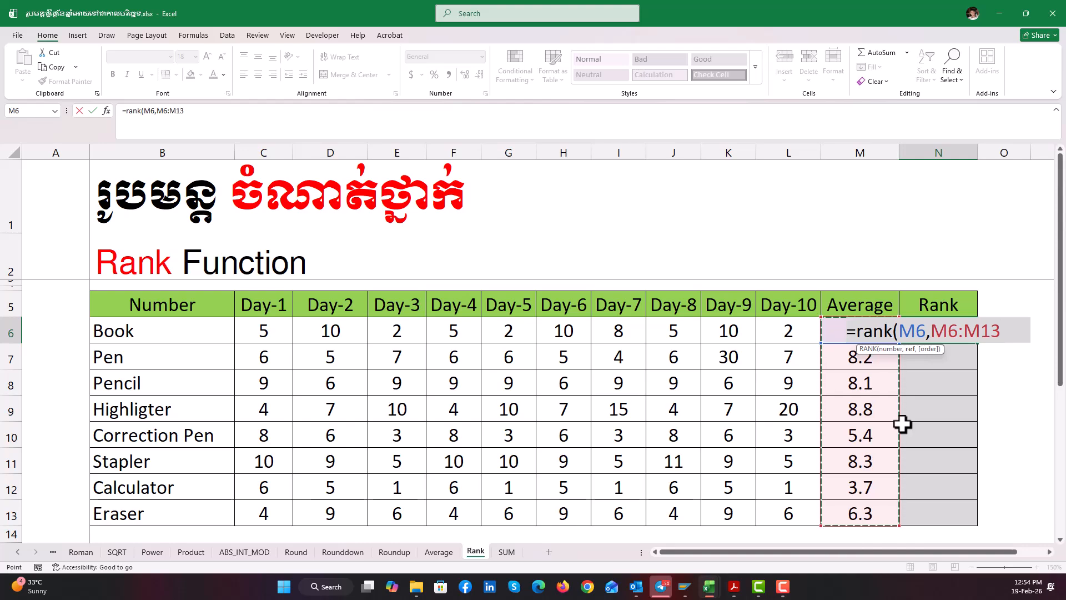
Step: Try absolute and row-only locking on the M6:M13 reference in the RANK formula, and remove the dollar signs again
{"action": "key", "text": "F4"}
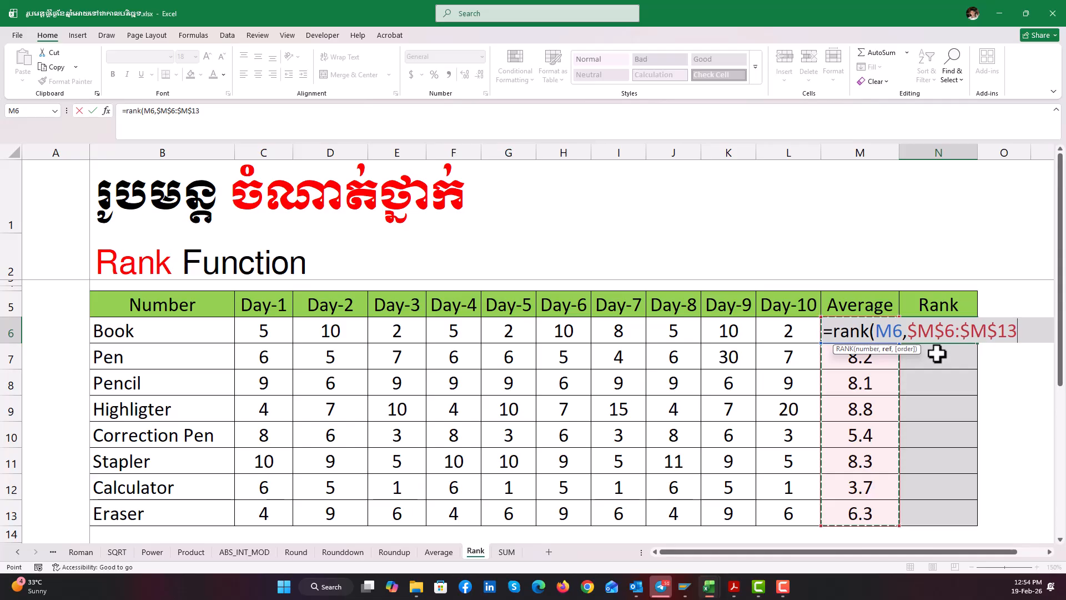
{"action": "key", "text": "F4"}
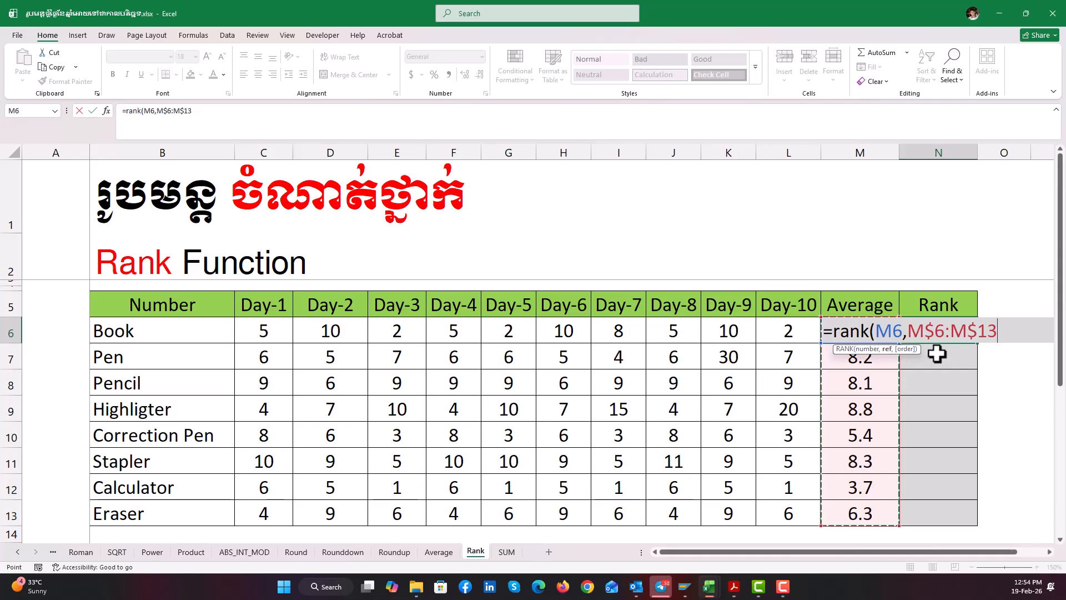
{"action": "left_click", "coordinate": [972, 331]}
{"action": "key", "text": "BackSpace"}
{"action": "left_click", "coordinate": [934, 331]}
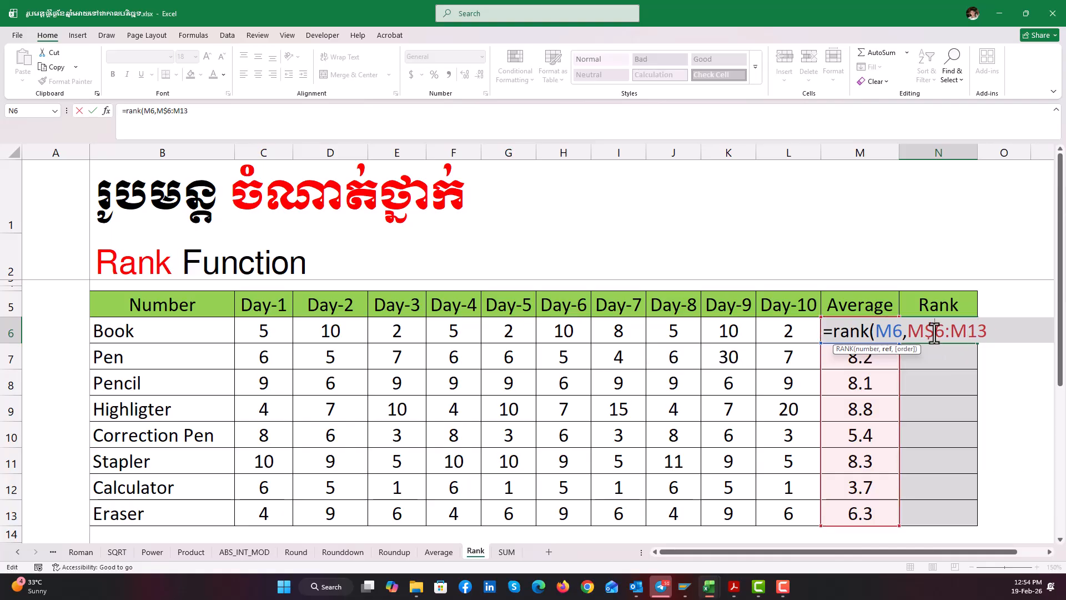
{"action": "key", "text": "BackSpace"}
Step: Lock the reference range as $M$6:$M$13 and complete the N6 formula as =RANK(M6,$M$6:$M$13)
{"action": "left_click", "coordinate": [992, 328]}
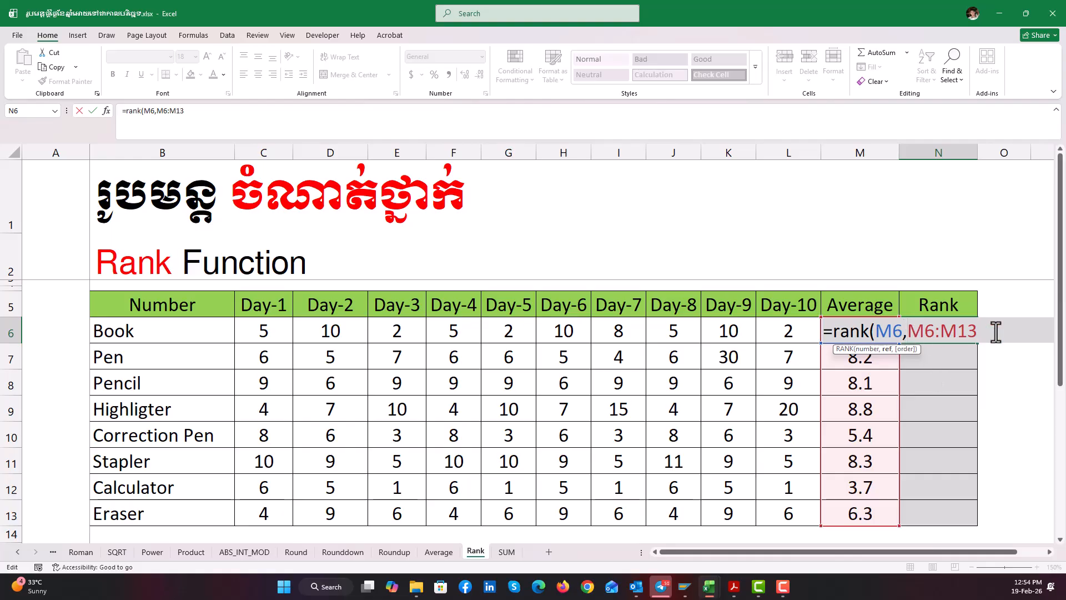
{"action": "type", "text": "$"}
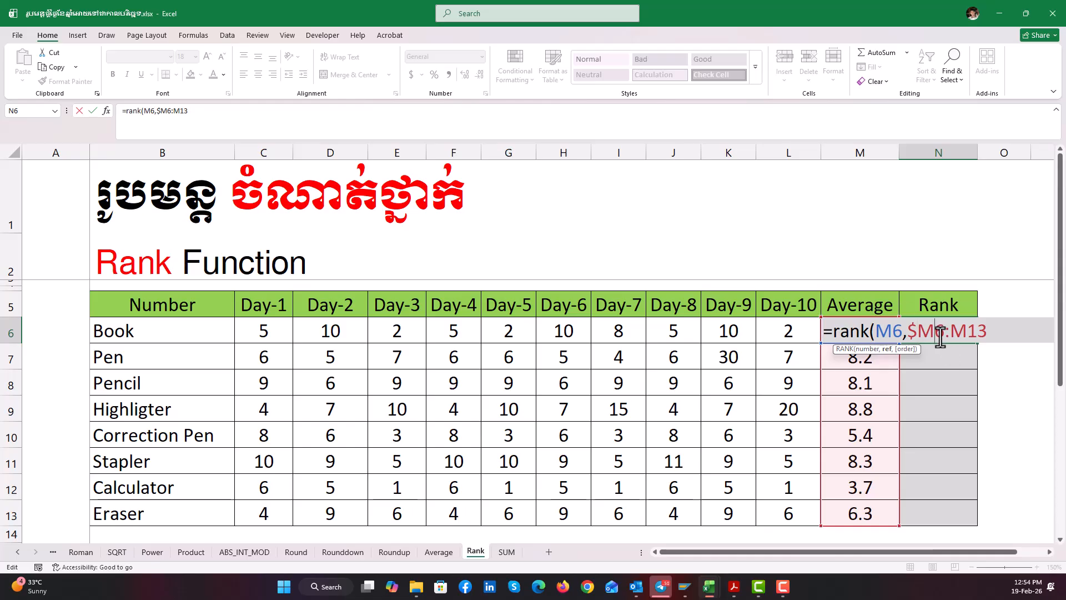
{"action": "type", "text": "$"}
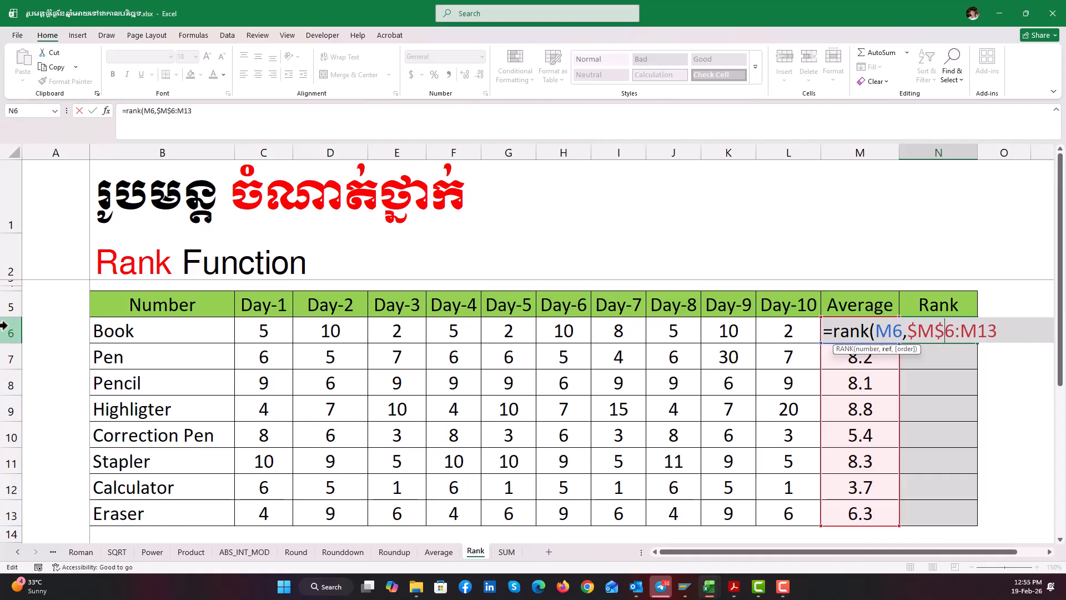
{"action": "left_click", "coordinate": [962, 332]}
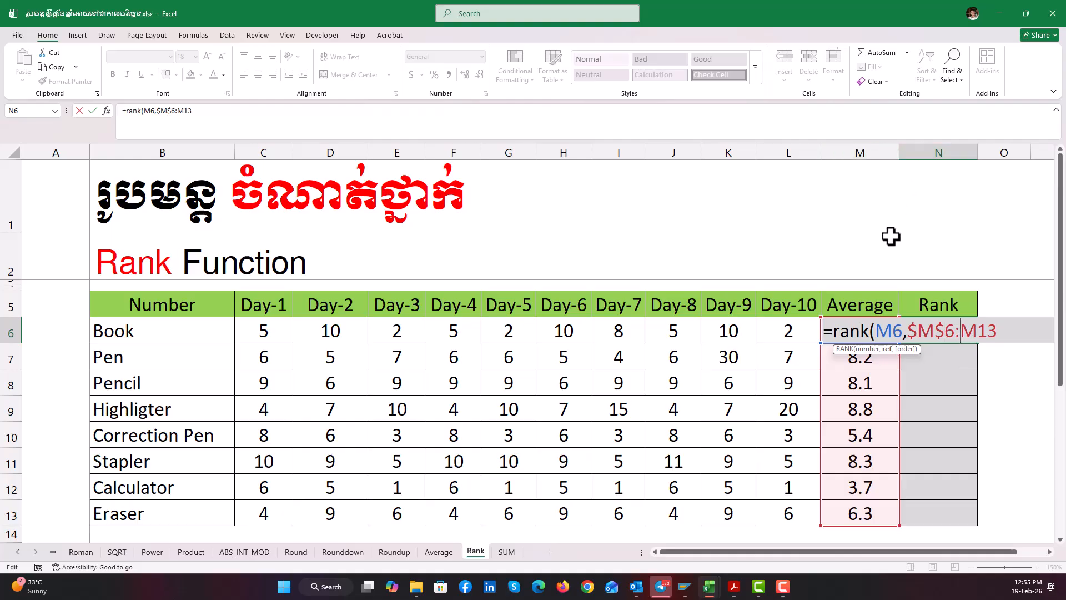
{"action": "type", "text": "$"}
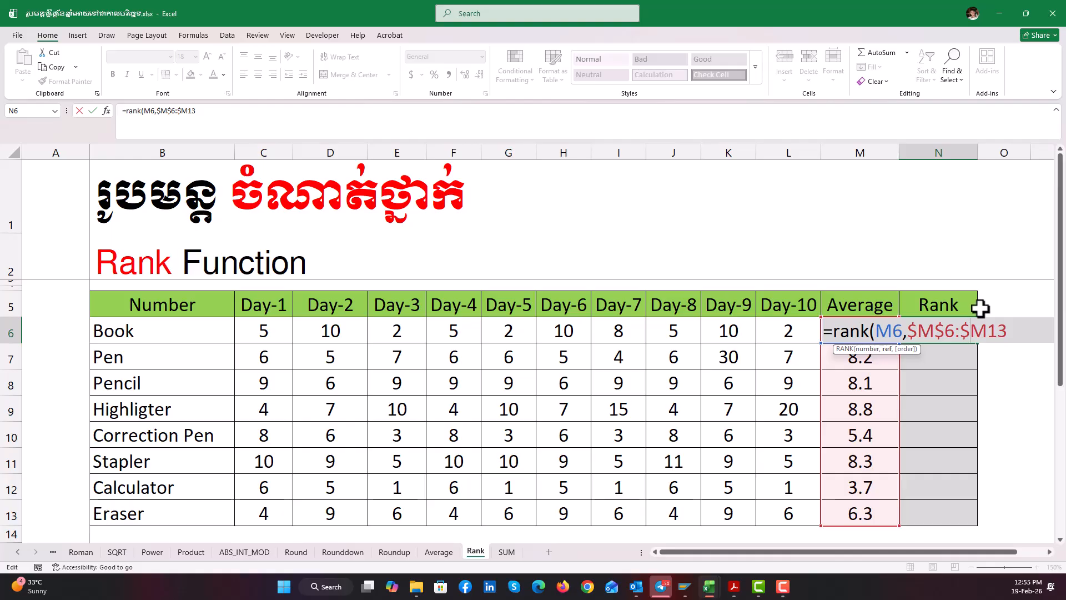
{"action": "left_click", "coordinate": [988, 332]}
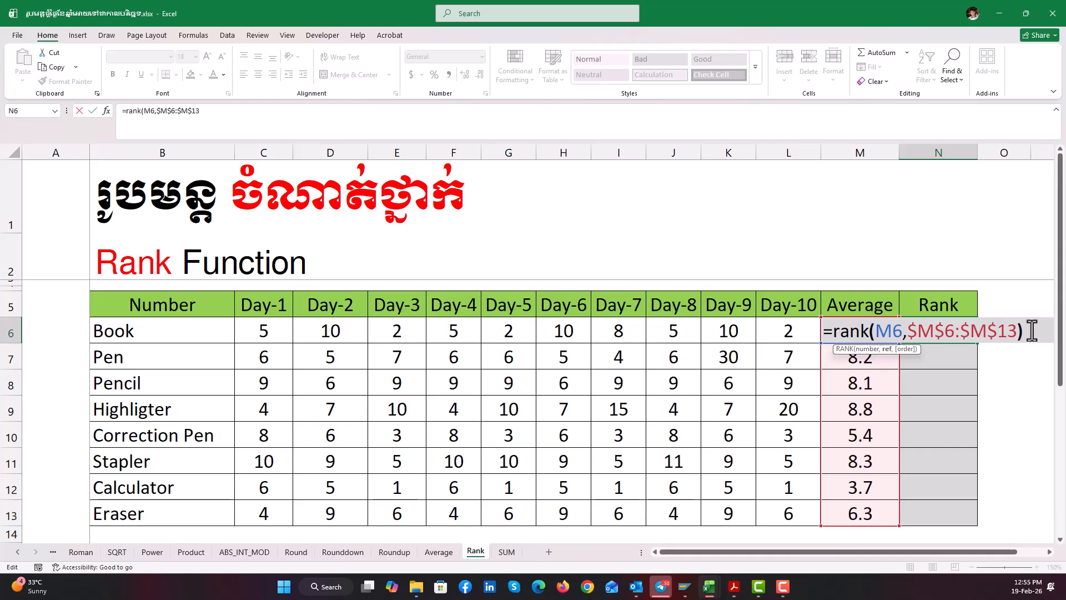
{"action": "key", "text": "Return"}
Step: Check the Book row's rank and fill the rank formula from N6 down to N13 for the remaining items
{"action": "left_click", "coordinate": [942, 336]}
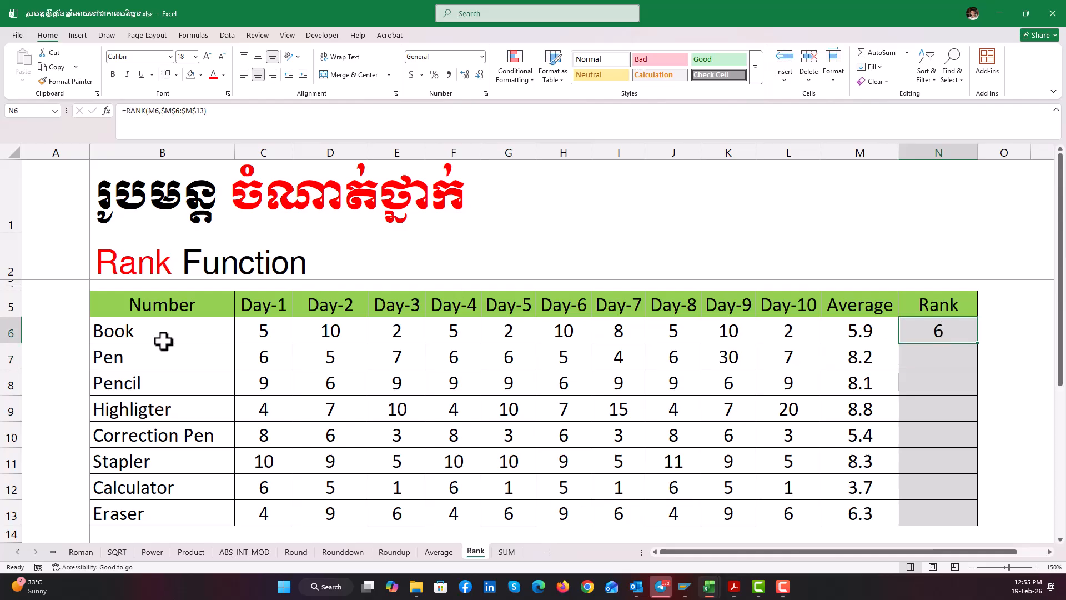
{"action": "left_click", "coordinate": [164, 341]}
{"action": "left_click", "coordinate": [946, 333]}
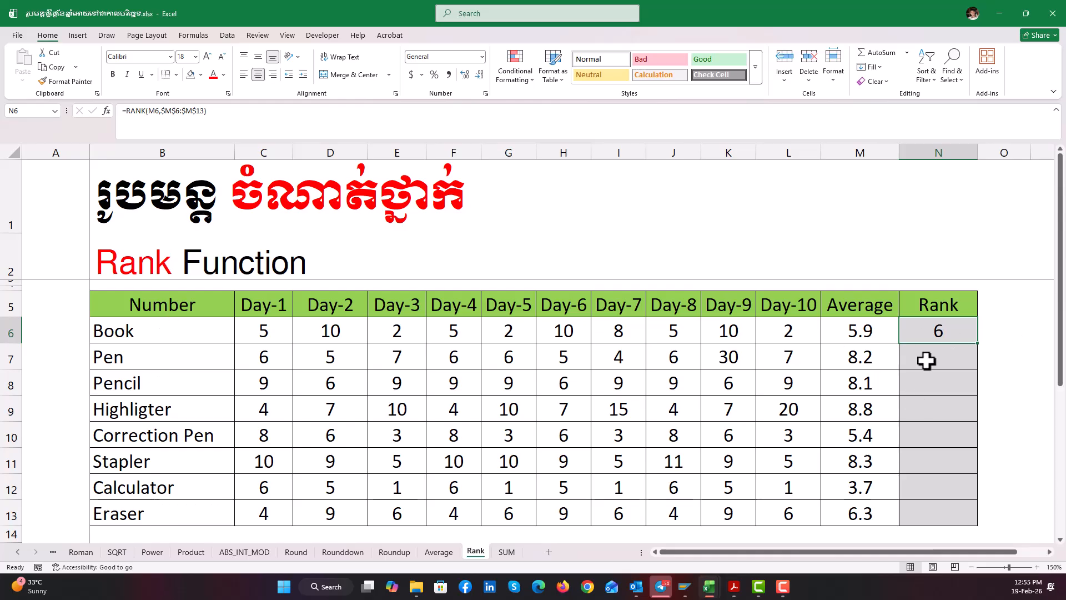
{"action": "left_click_drag", "start_coordinate": [981, 343], "coordinate": [976, 521]}
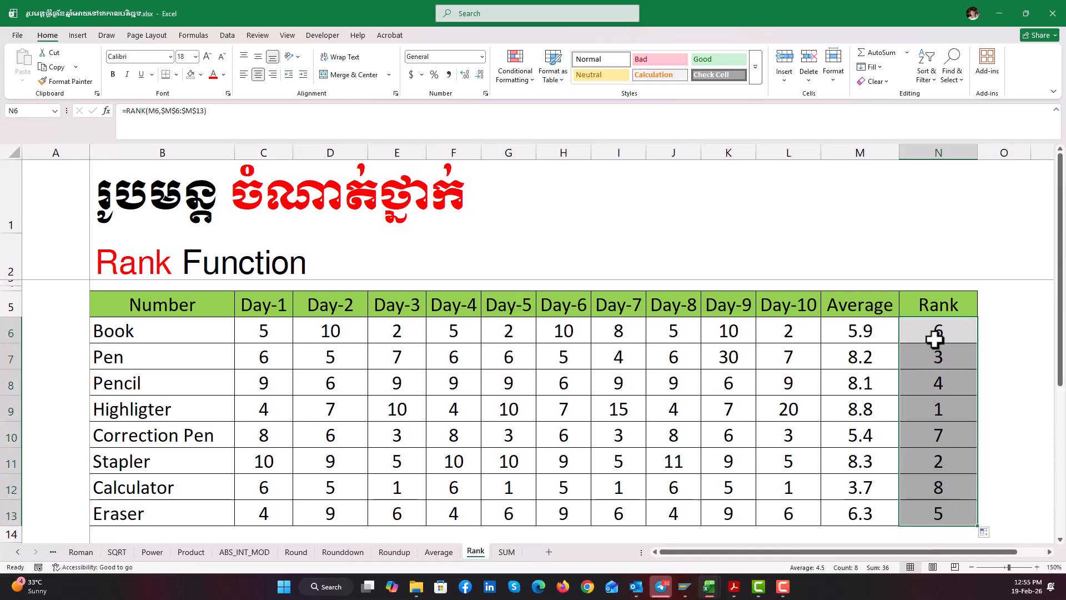
Step: Compare the item names with their averages and ranks in the Highligter, Stapler and Pen rows
{"action": "left_click", "coordinate": [876, 410]}
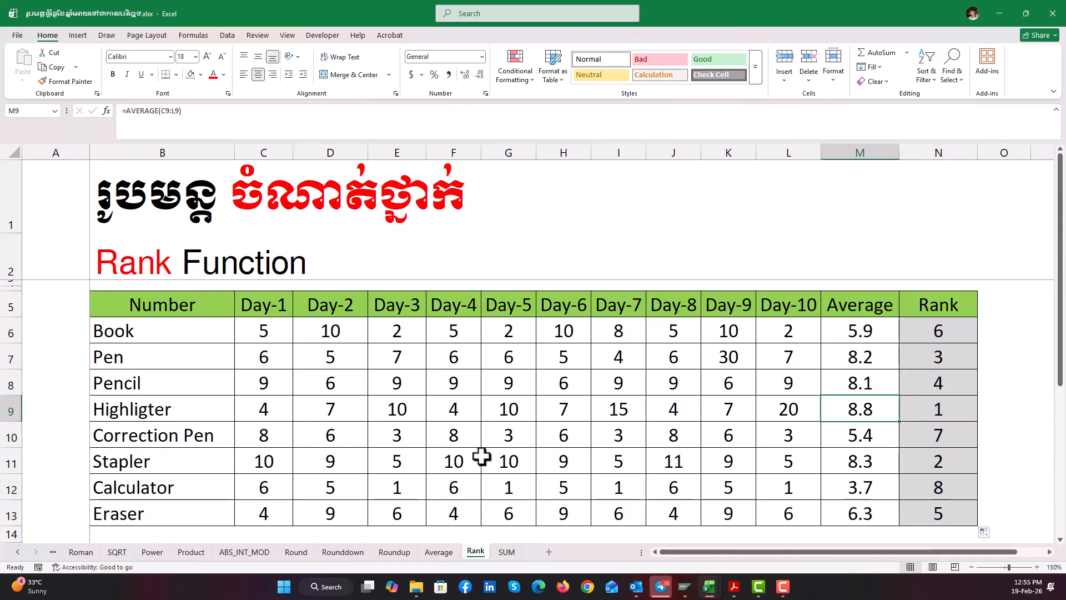
{"action": "left_click", "coordinate": [192, 412]}
{"action": "left_click", "coordinate": [920, 406]}
{"action": "left_click", "coordinate": [930, 469]}
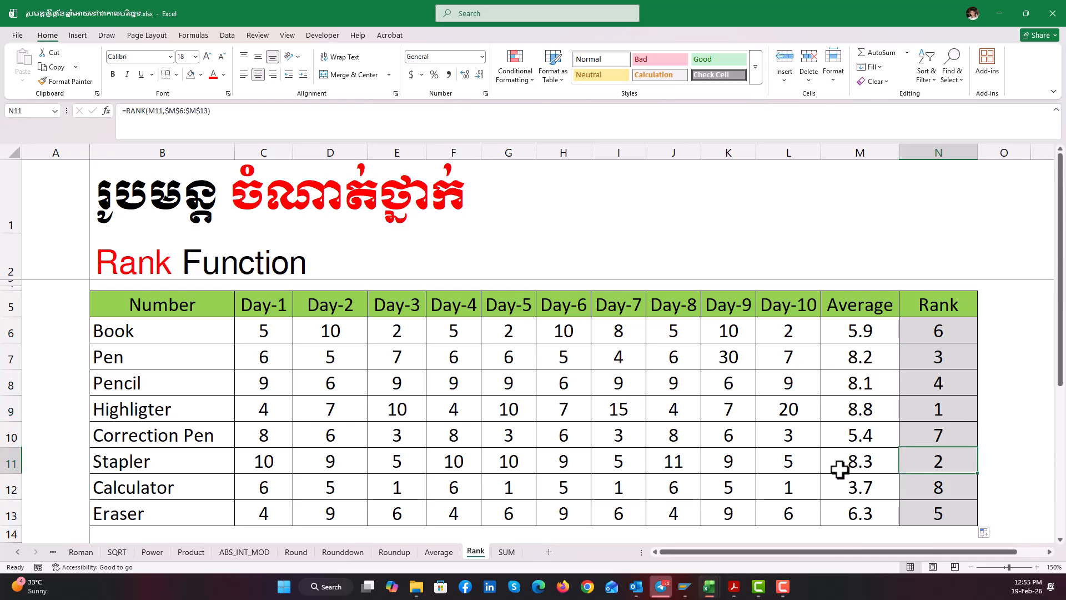
{"action": "left_click", "coordinate": [193, 468]}
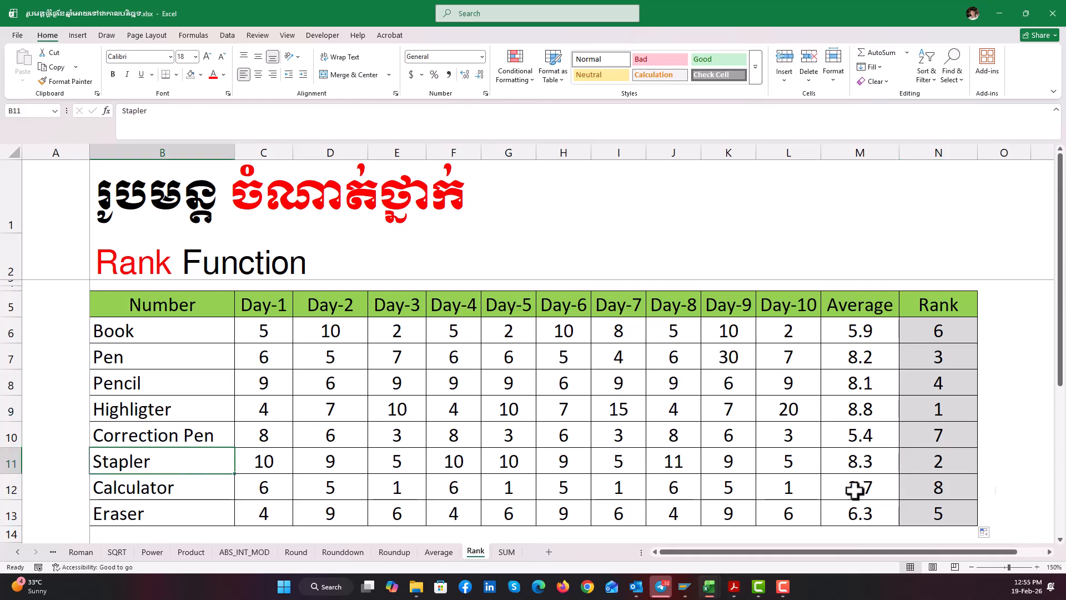
{"action": "left_click", "coordinate": [954, 355]}
{"action": "left_click", "coordinate": [230, 358]}
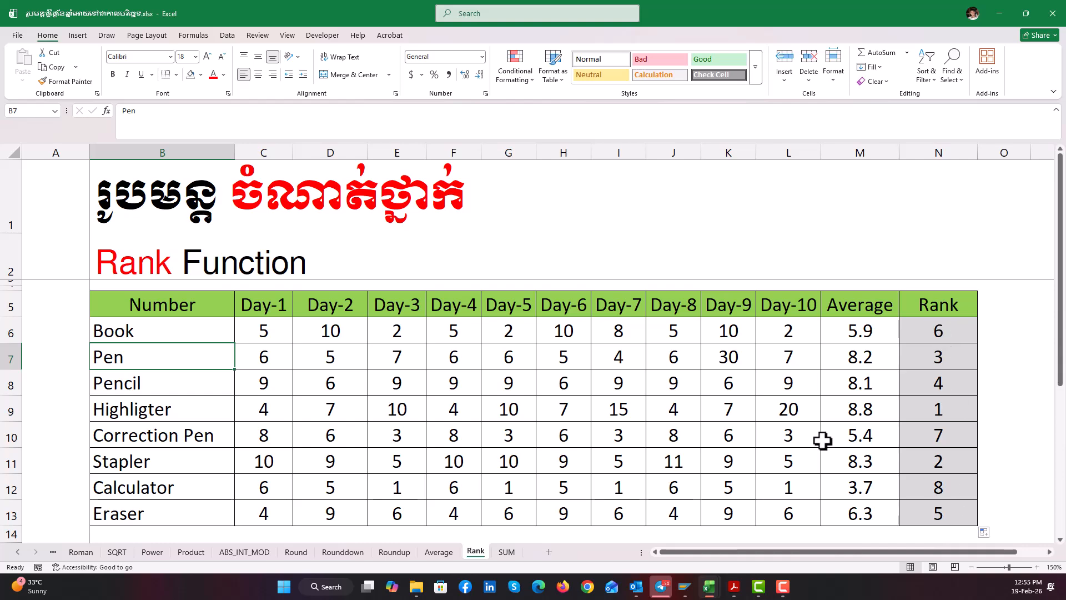
Step: Sort the table B5:N13, with headers, by the Rank column's cell values from smallest to largest
{"action": "left_click_drag", "start_coordinate": [135, 310], "coordinate": [932, 508]}
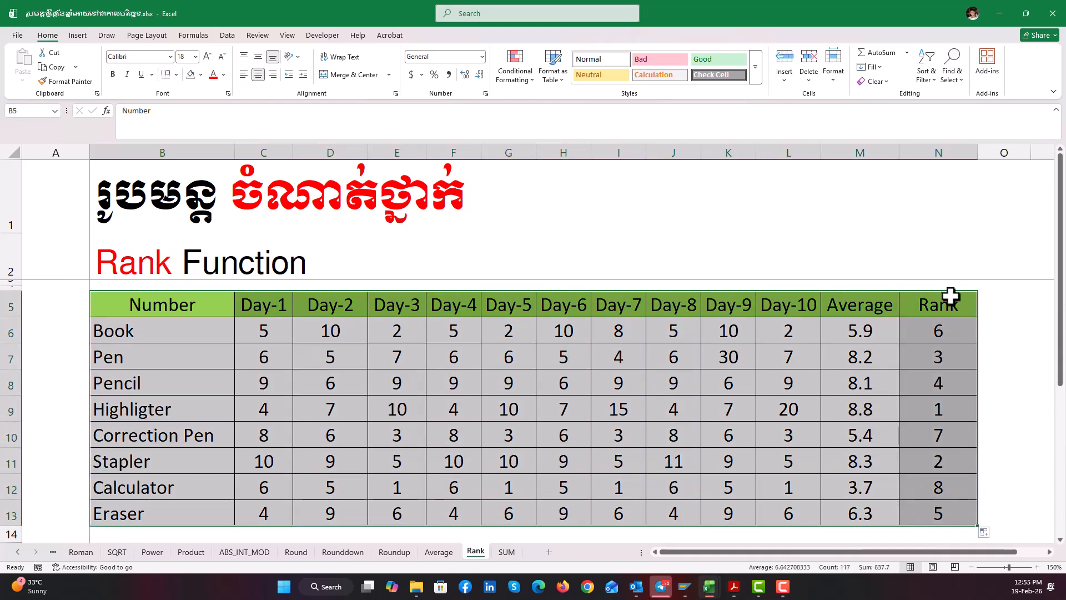
{"action": "left_click", "coordinate": [227, 35]}
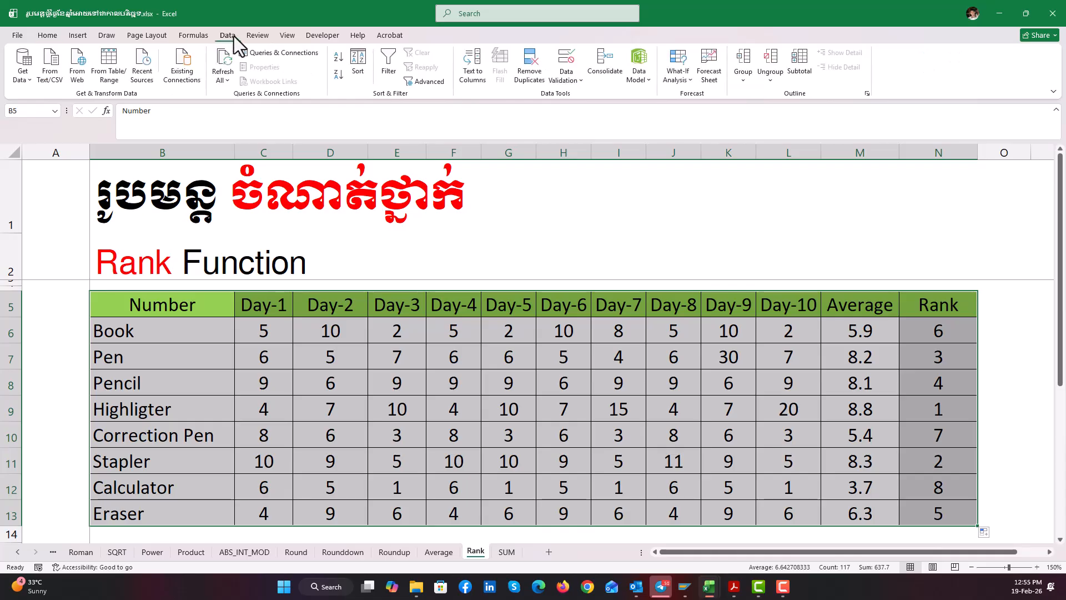
{"action": "left_click", "coordinate": [358, 58]}
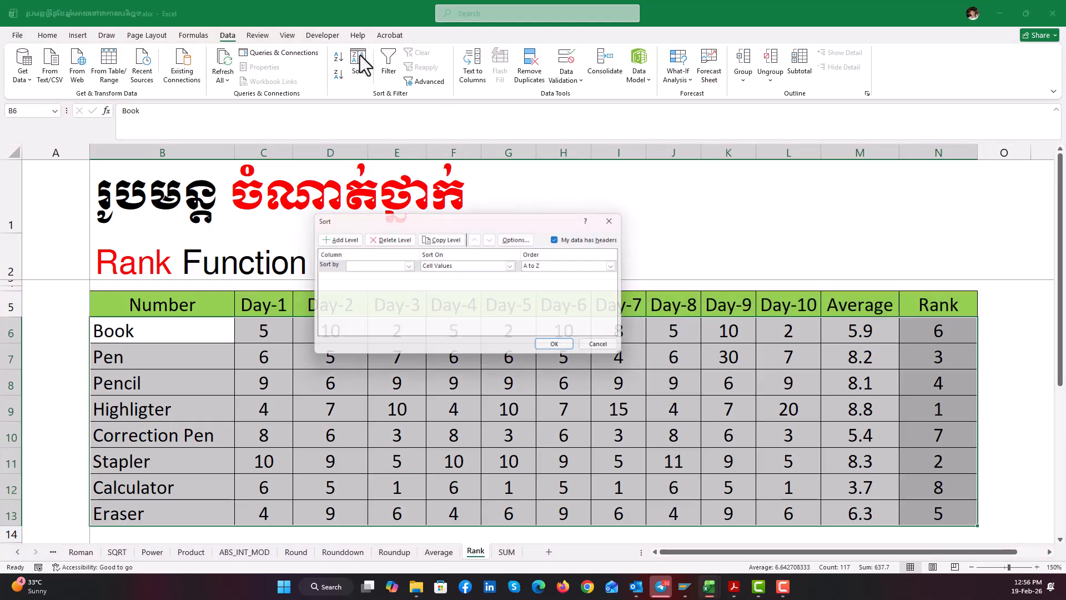
{"action": "left_click", "coordinate": [407, 266]}
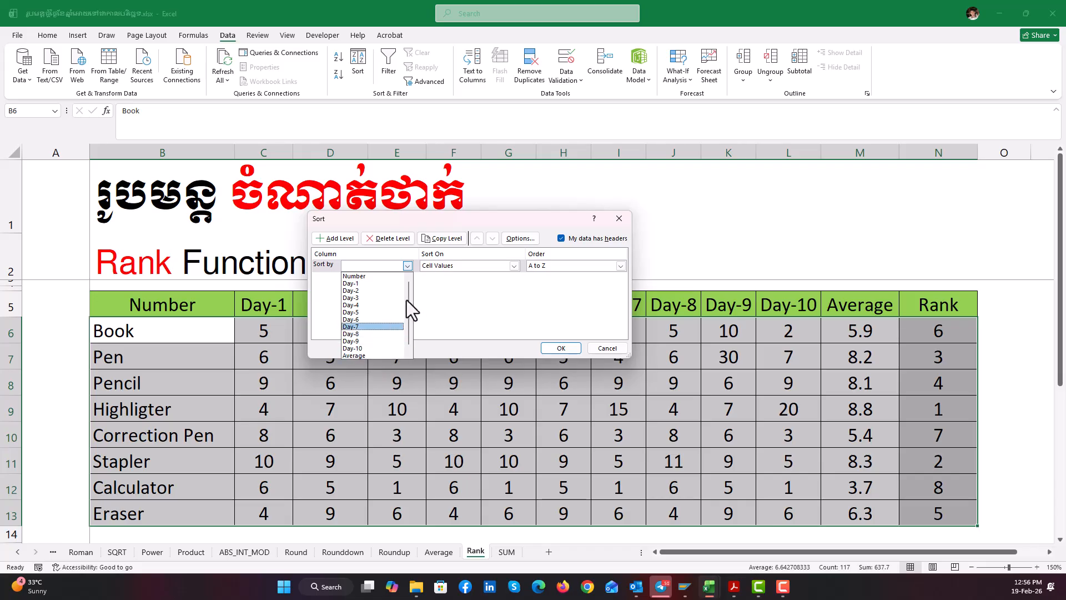
{"action": "left_click", "coordinate": [358, 356]}
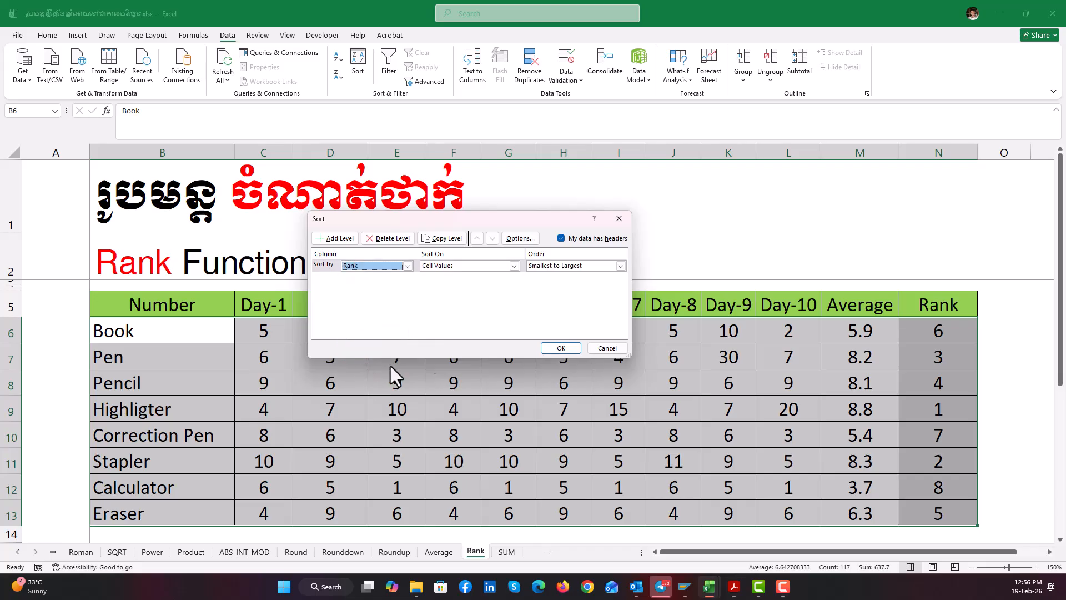
{"action": "left_click", "coordinate": [562, 348]}
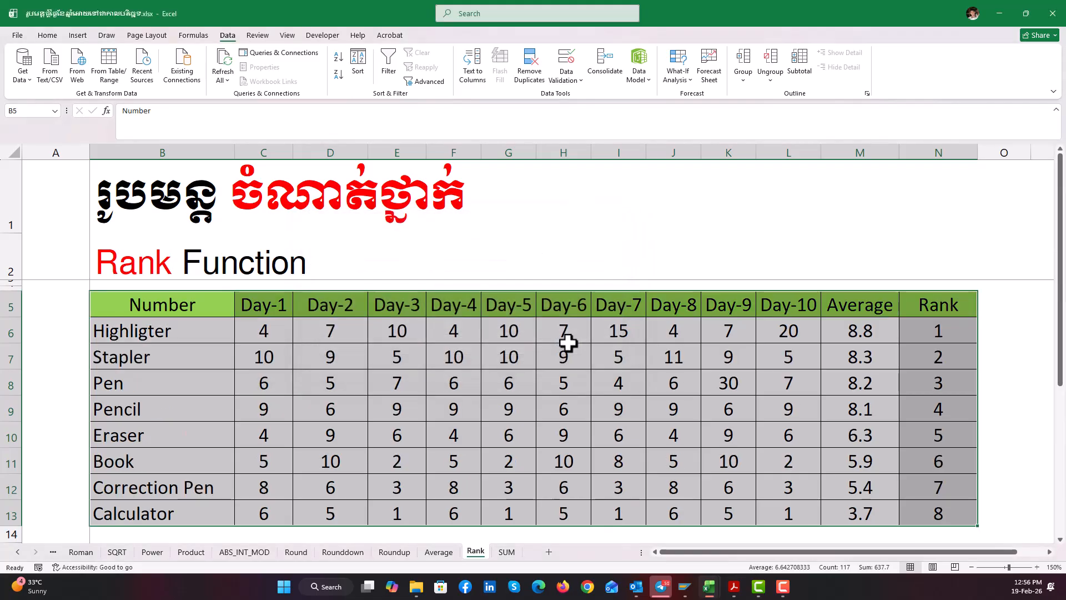
Step: Examine the rank of each item in the sorted table, going through cells N6 to N13
{"action": "left_click", "coordinate": [927, 336]}
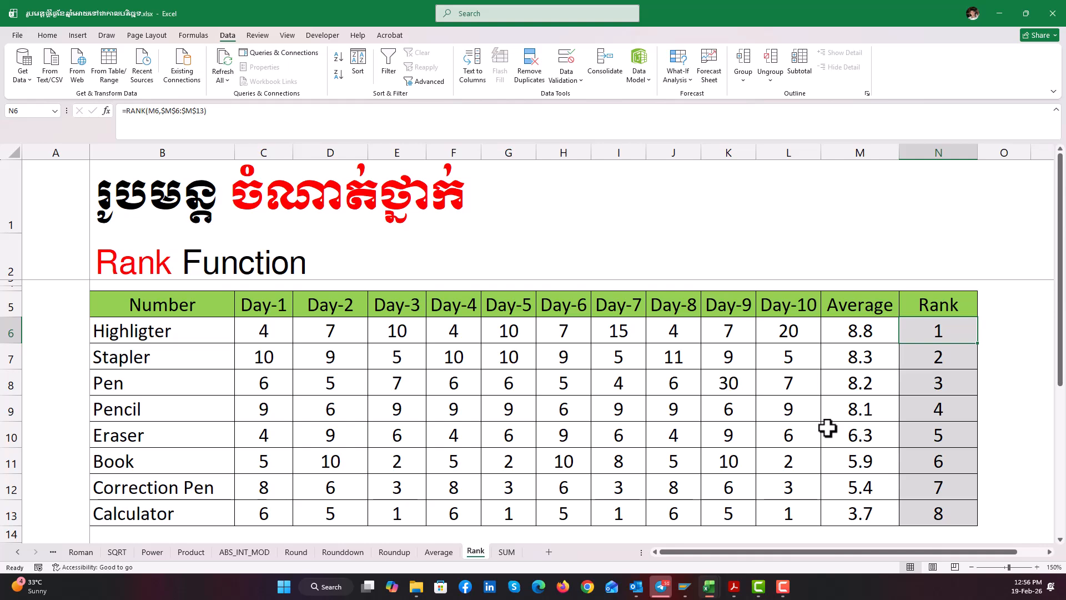
{"action": "left_click", "coordinate": [955, 357]}
{"action": "left_click", "coordinate": [944, 383]}
{"action": "left_click", "coordinate": [942, 413]}
{"action": "left_click", "coordinate": [951, 432]}
{"action": "left_click", "coordinate": [948, 458]}
{"action": "left_click", "coordinate": [954, 485]}
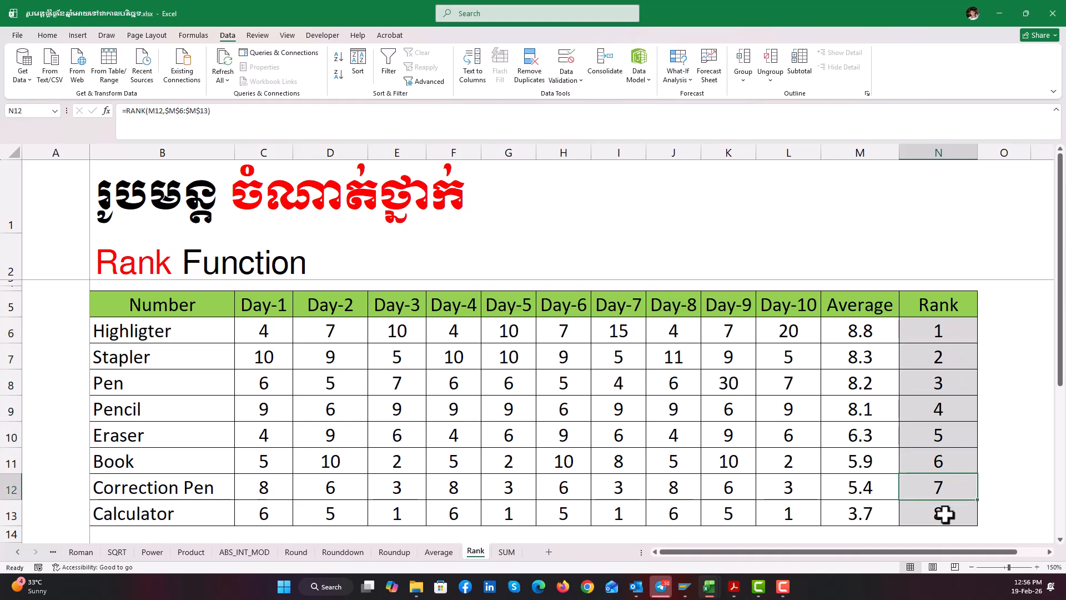
{"action": "left_click", "coordinate": [945, 511]}
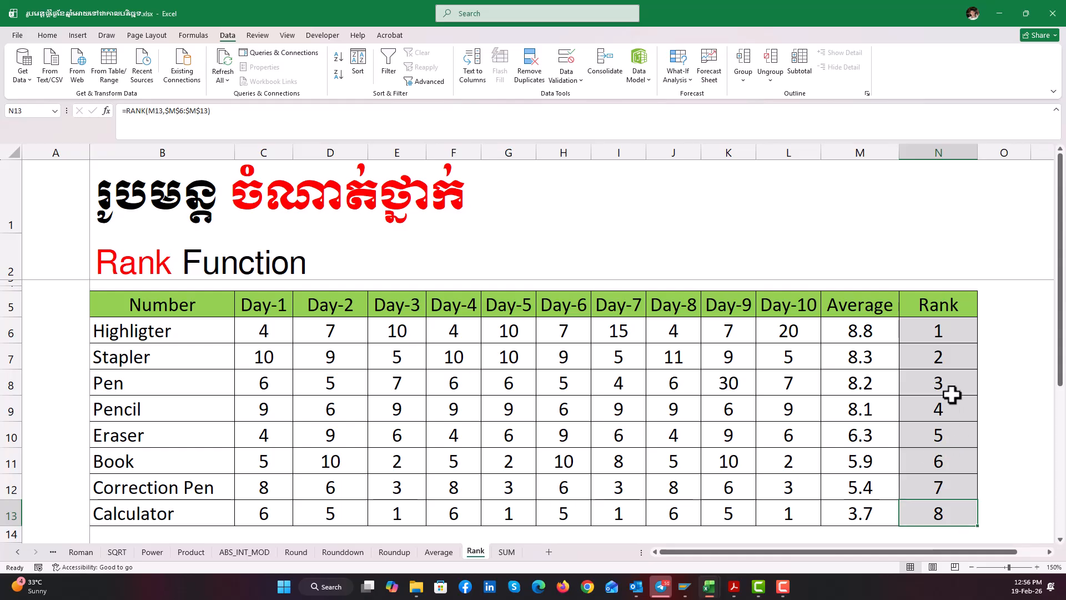